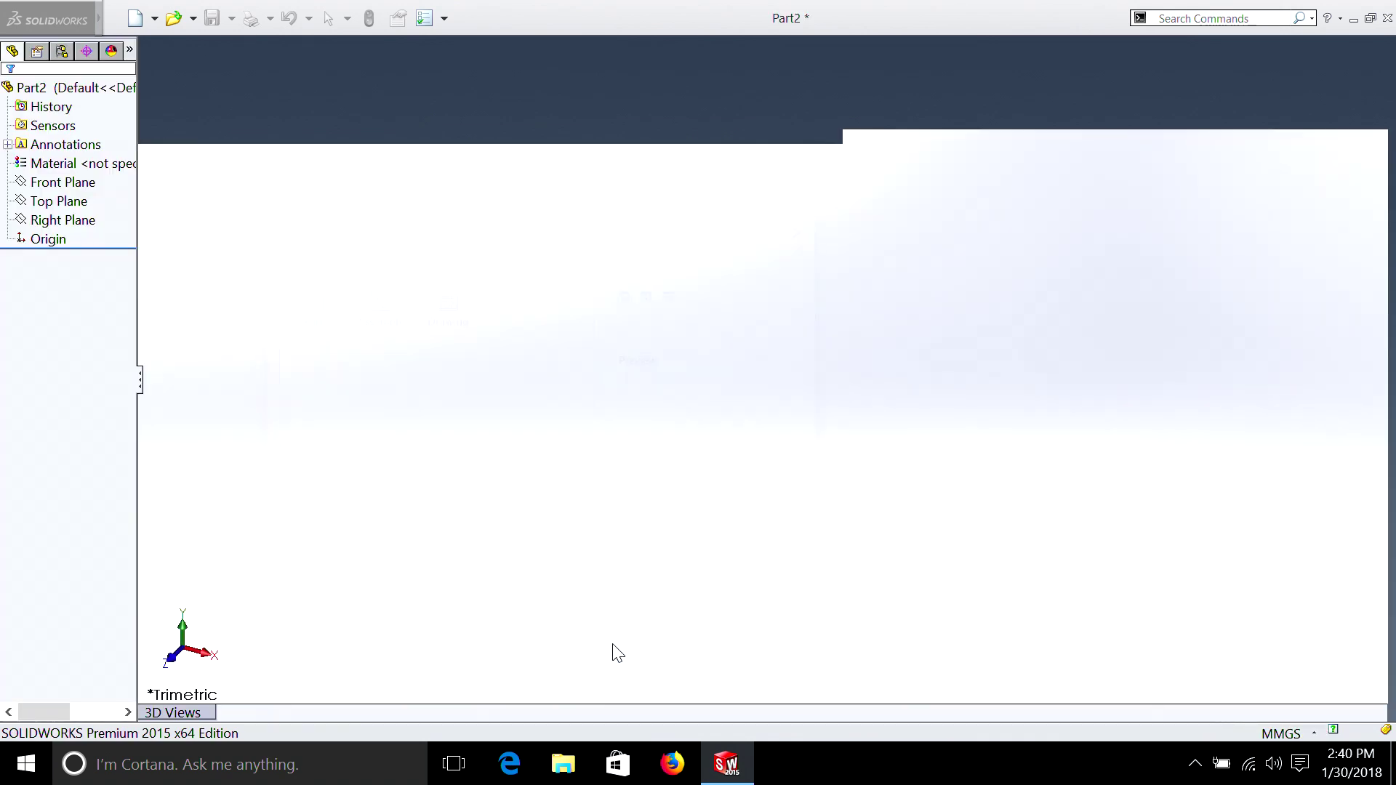
Step: Change Part2's document units from MMGS to IPS (inch, pound, second)
click(444, 18)
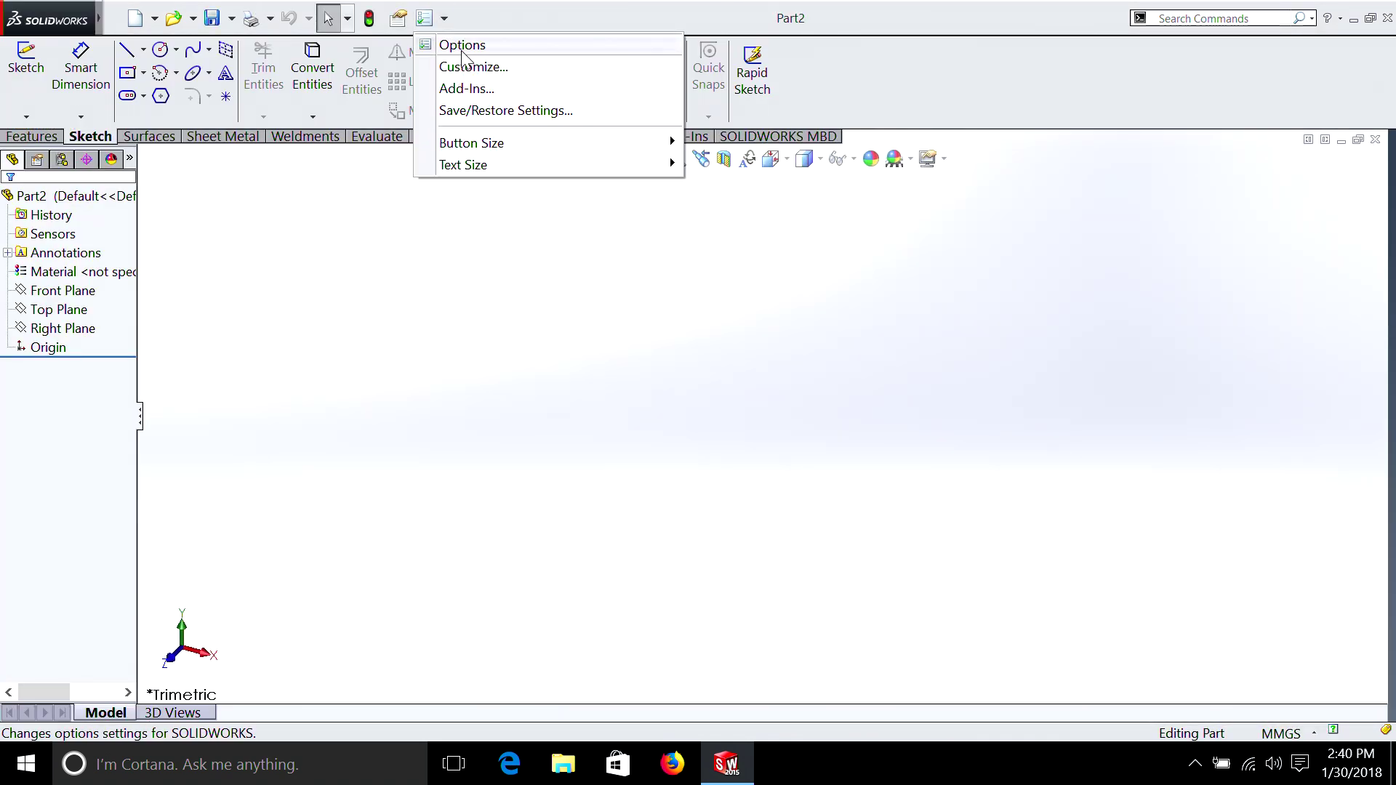
click(461, 44)
click(728, 105)
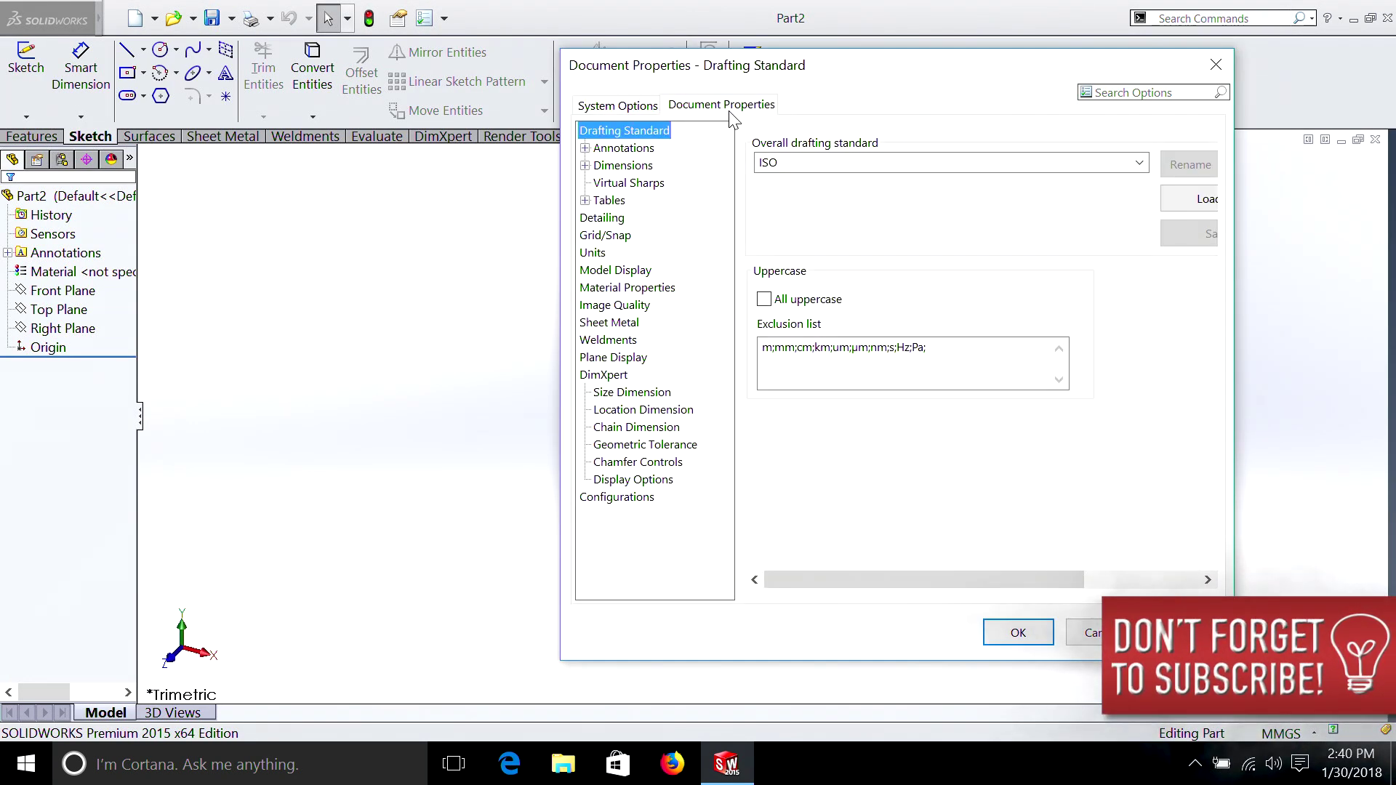
click(591, 253)
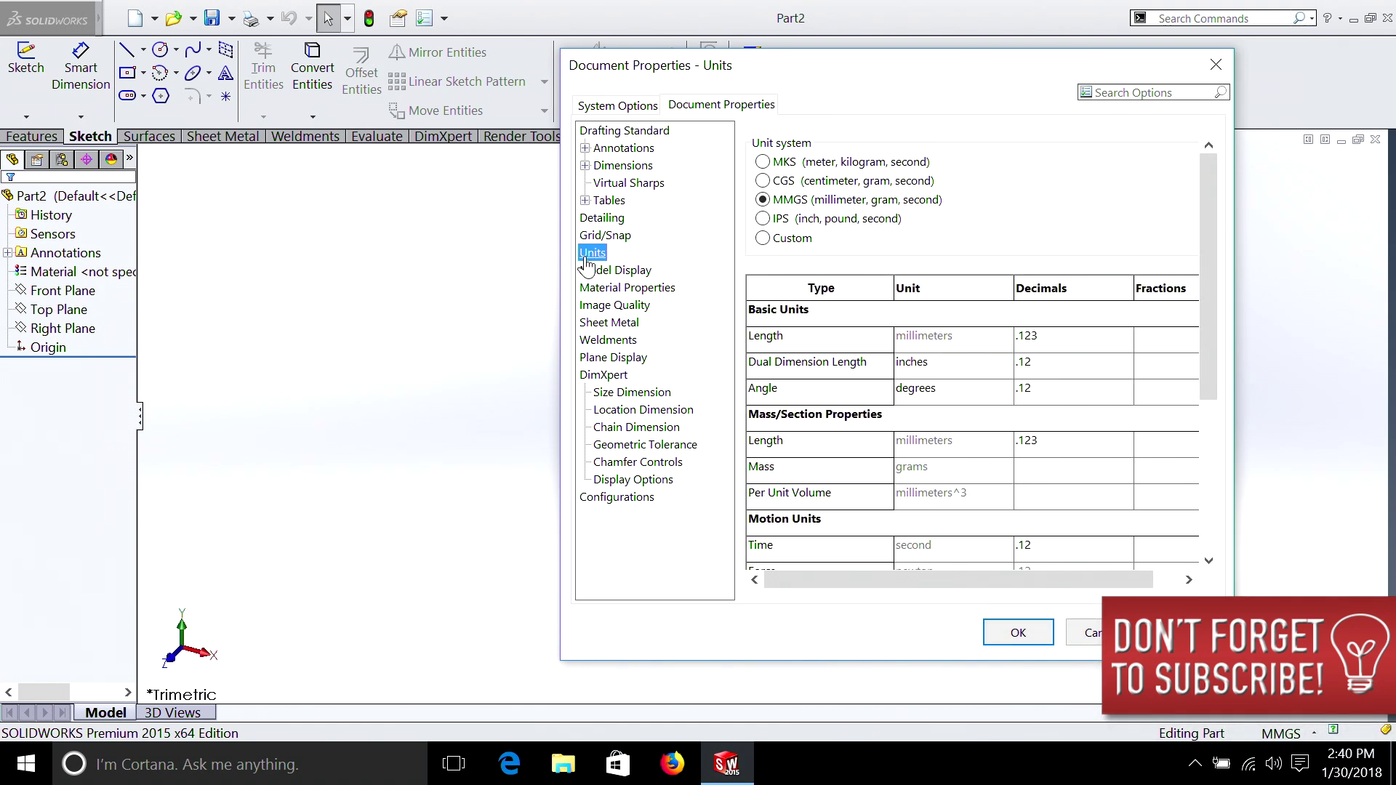
click(762, 219)
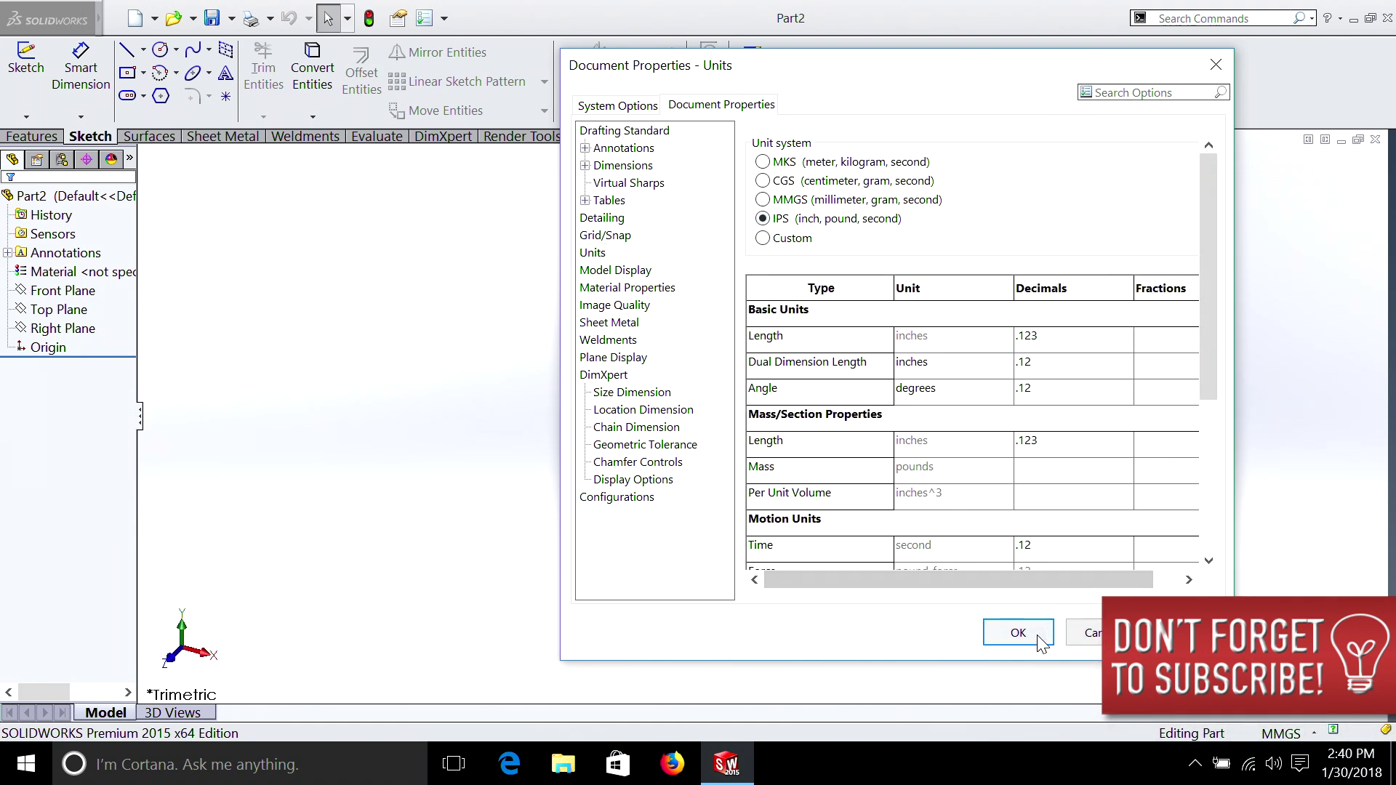
click(1018, 633)
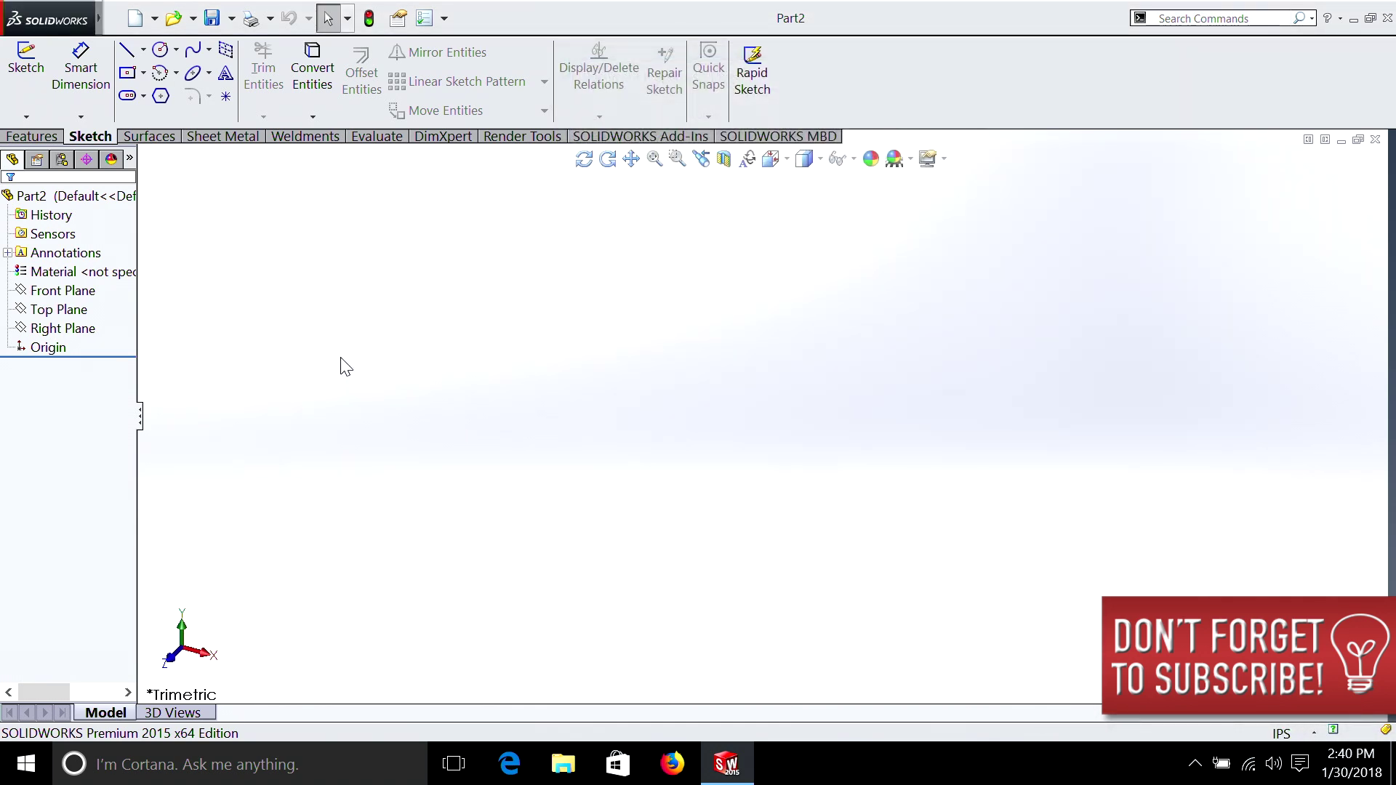
Step: Start a sketch on the Top Plane and draw a circle centred on the origin
click(78, 312)
right_click(78, 320)
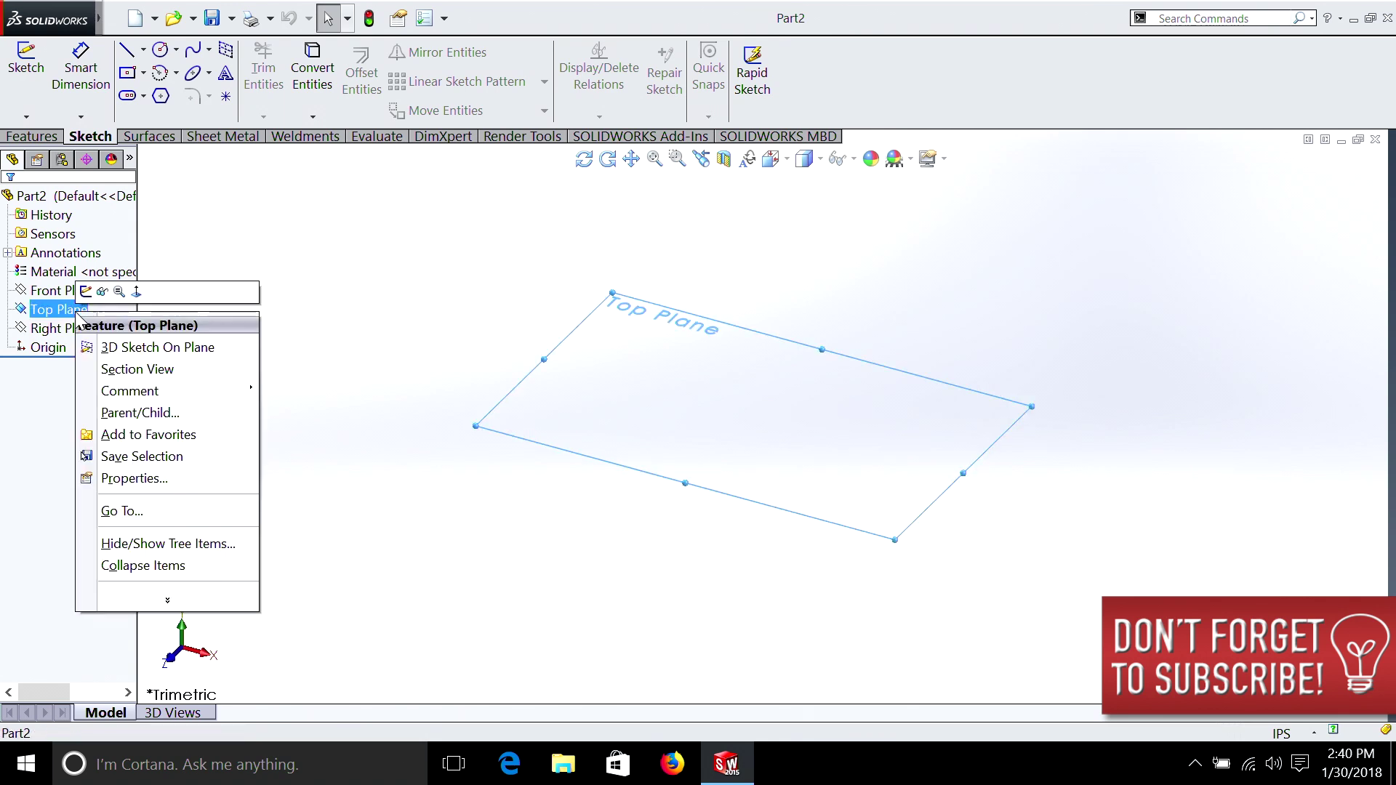
click(85, 292)
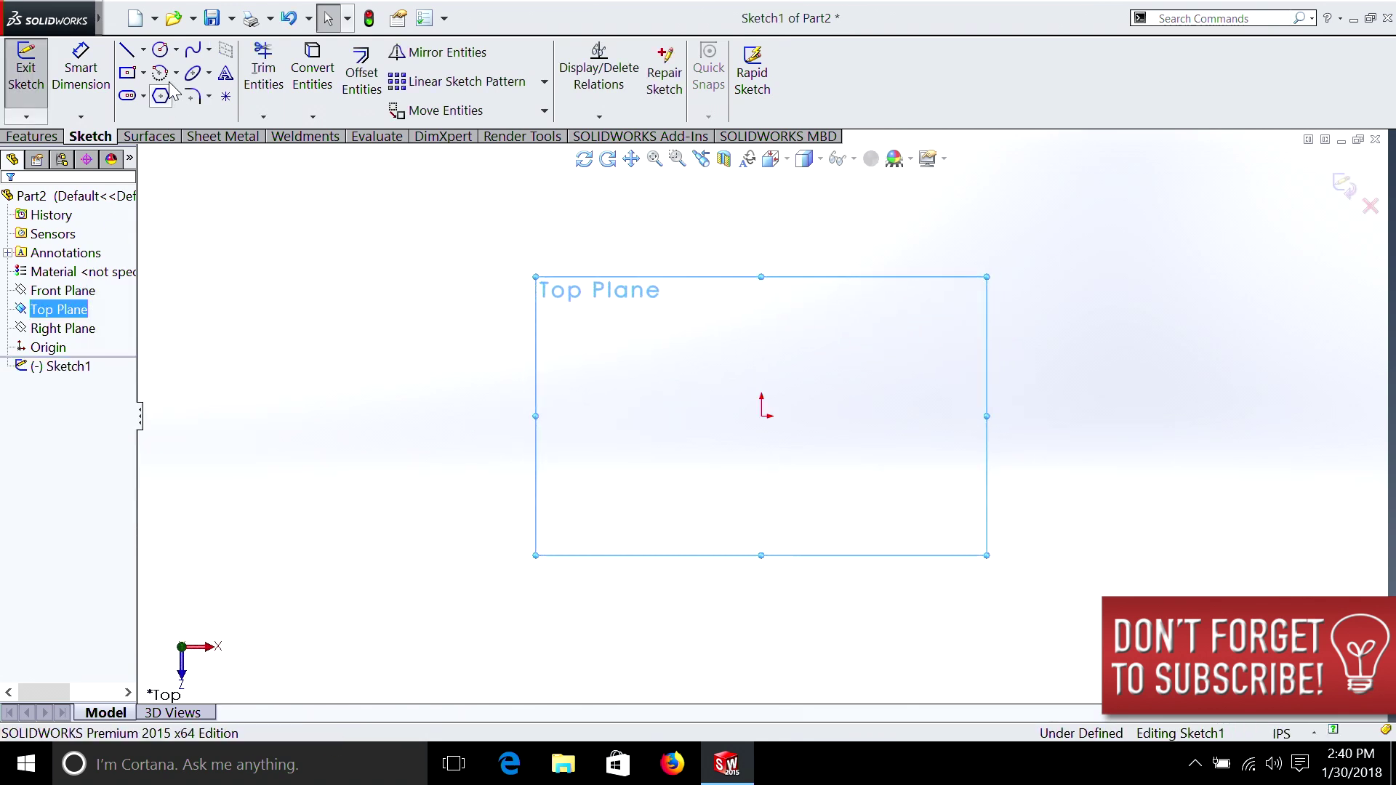
click(162, 51)
click(763, 416)
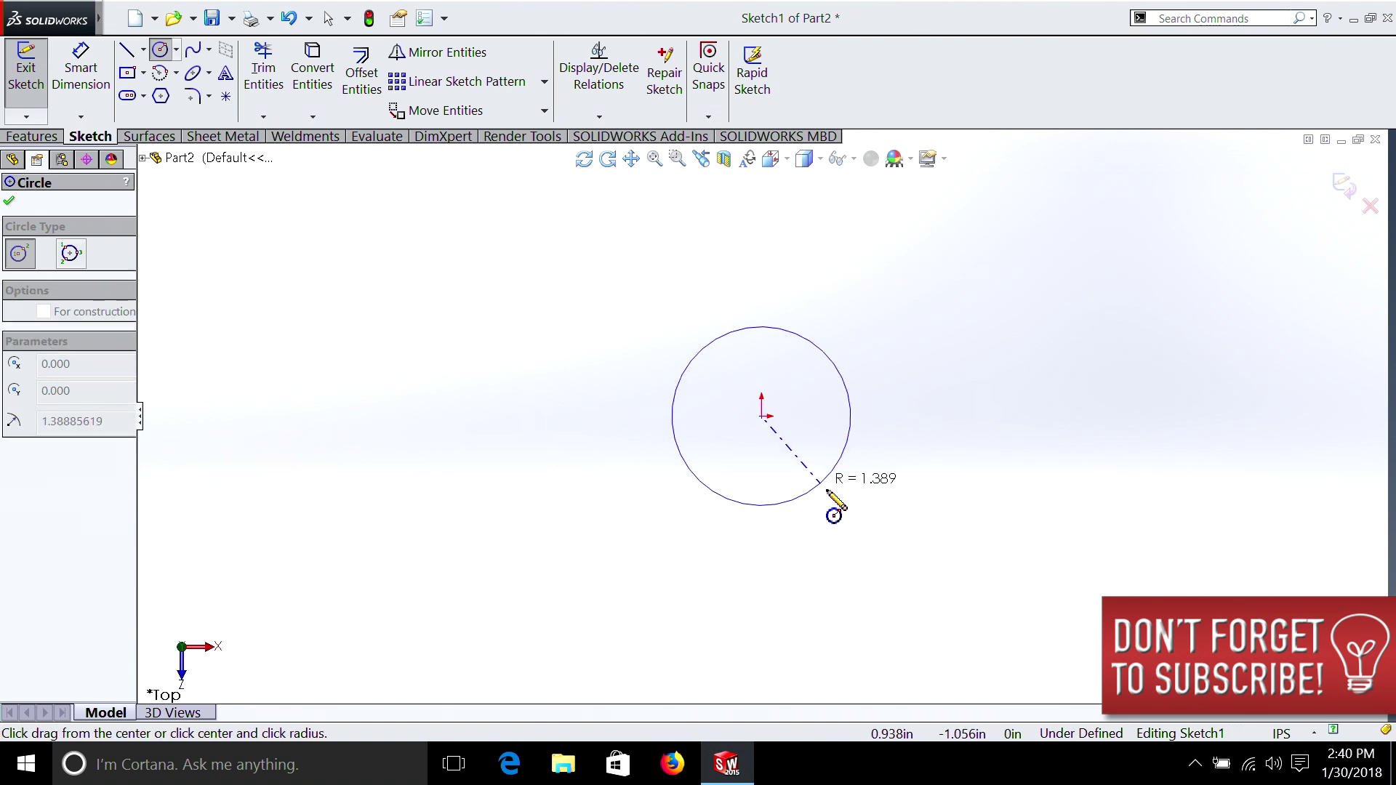
click(868, 522)
Step: Dimension the circle's diameter to 3 in
click(81, 73)
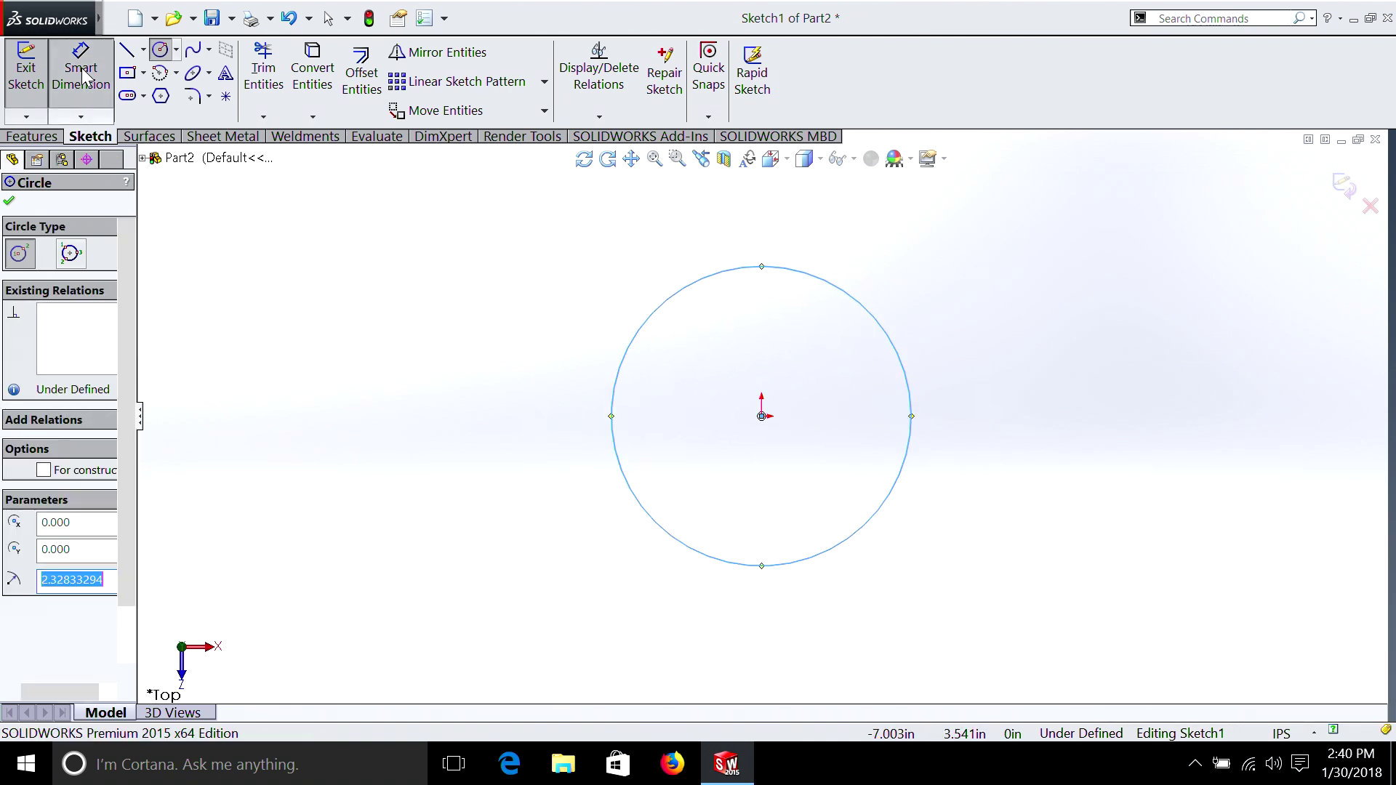
click(905, 378)
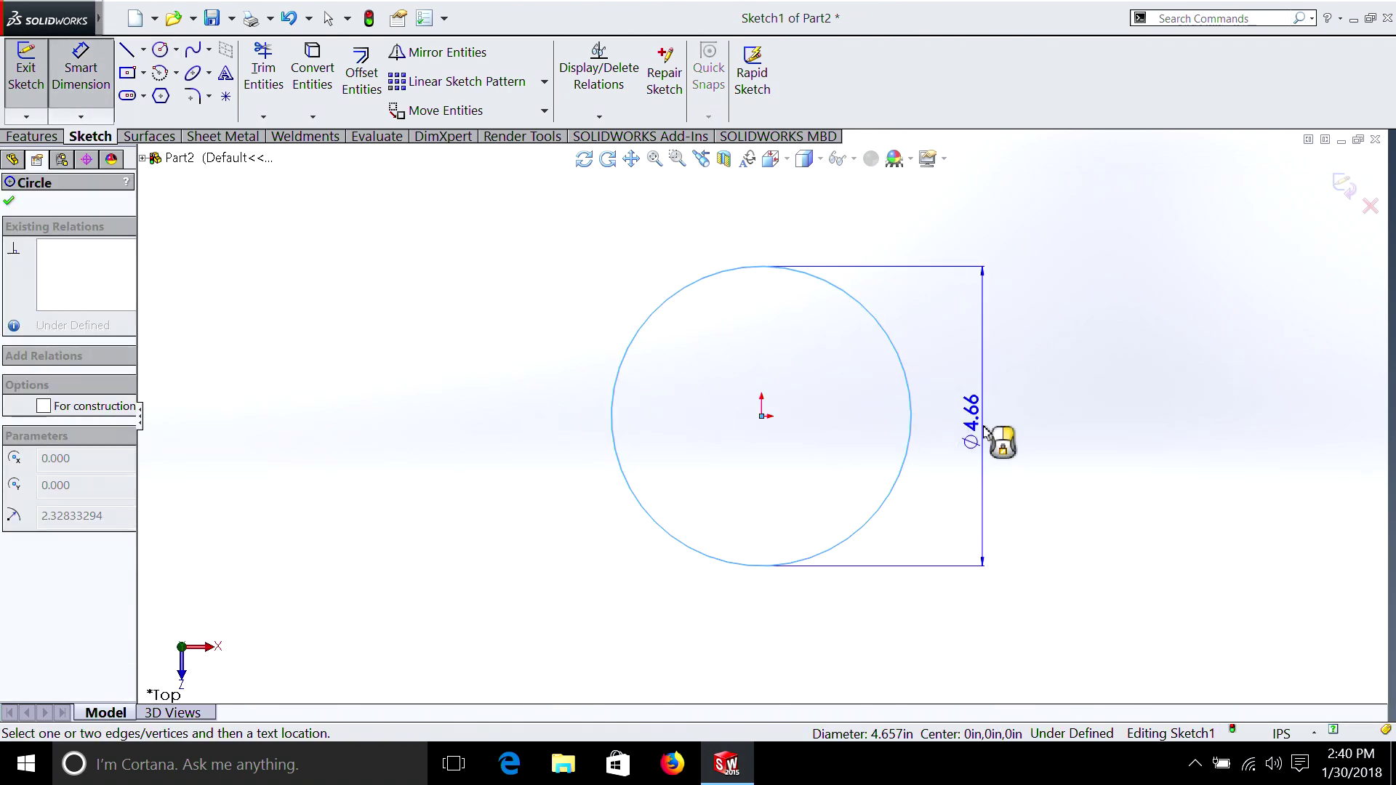
click(1002, 442)
text(3)
key(Return)
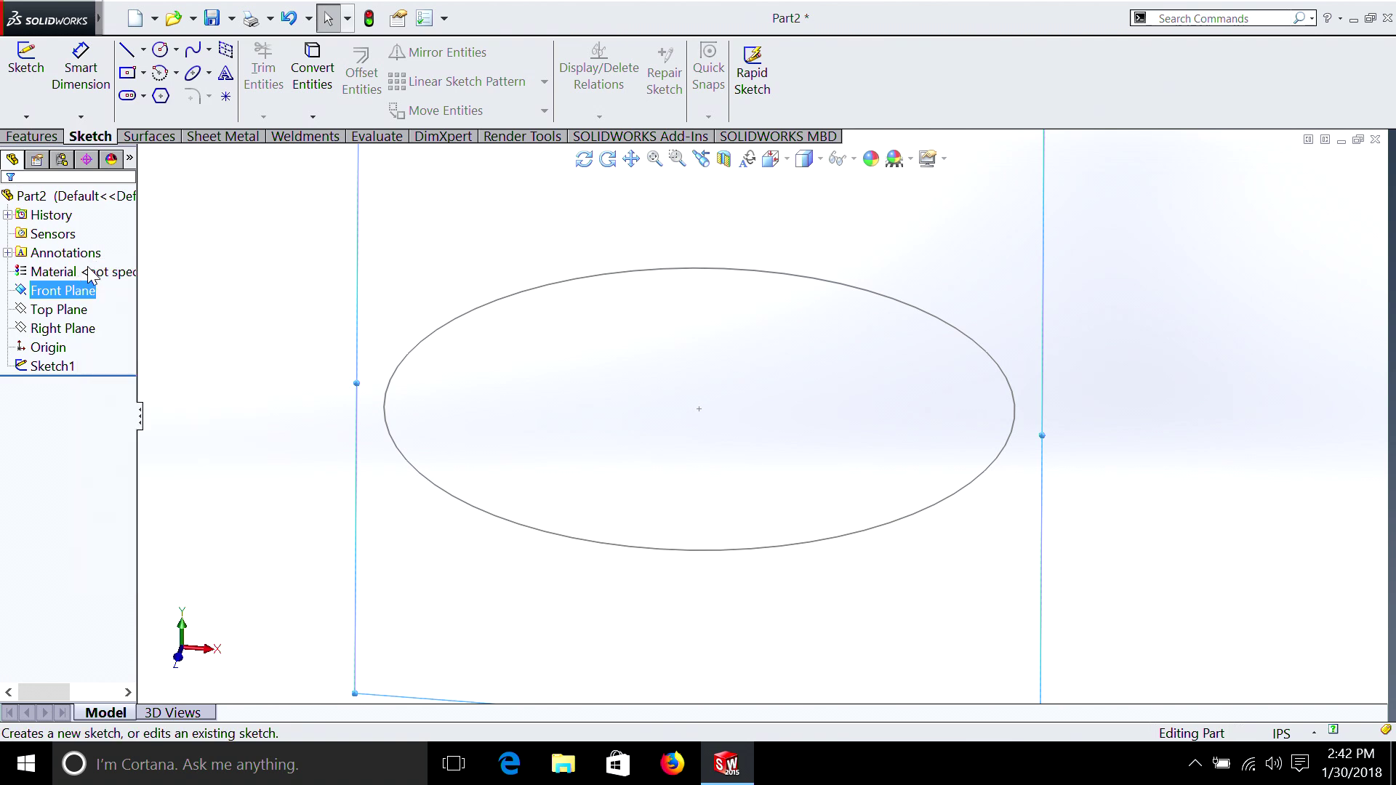
Step: Draw a small off-origin circle on the Front Plane sketch and dimension it to 1/8 in
click(159, 51)
click(814, 426)
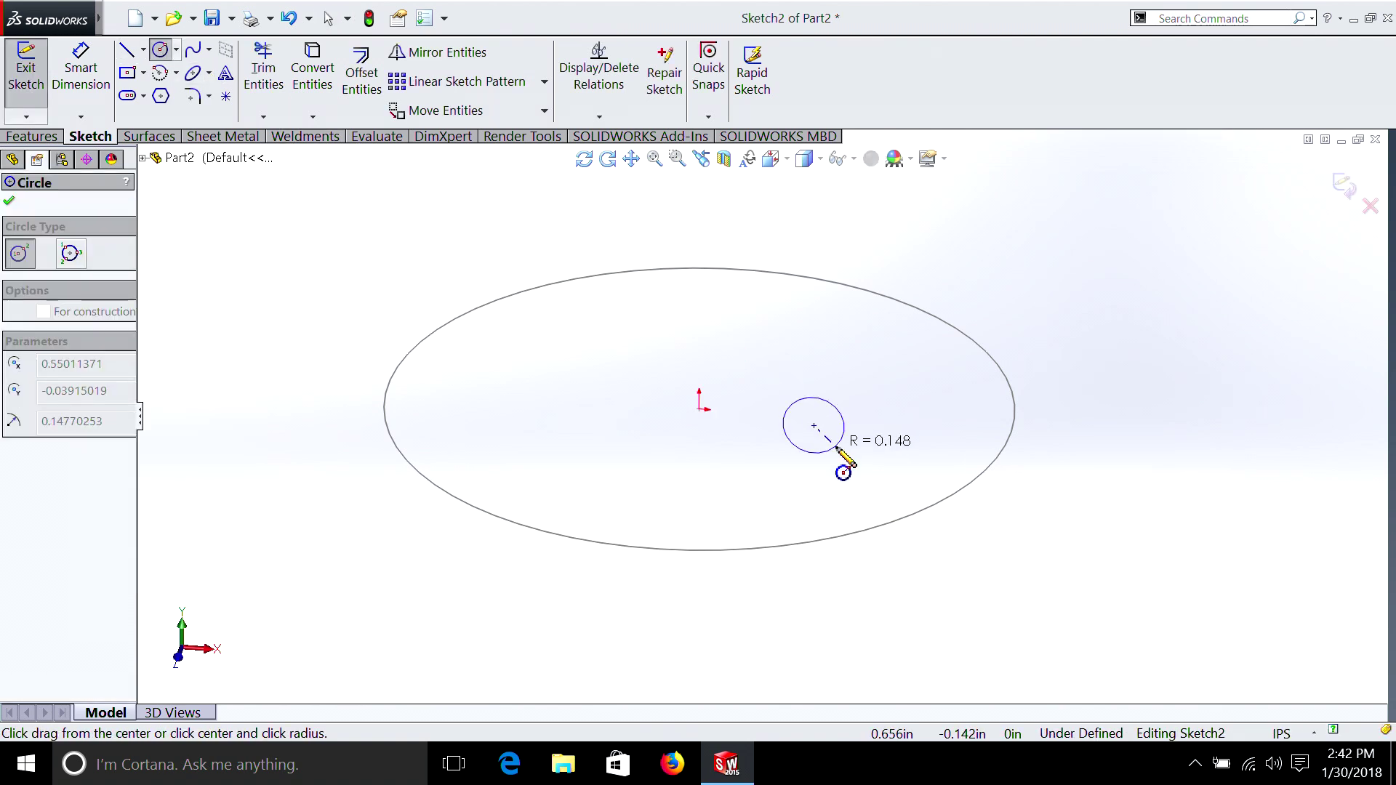
click(838, 449)
click(71, 78)
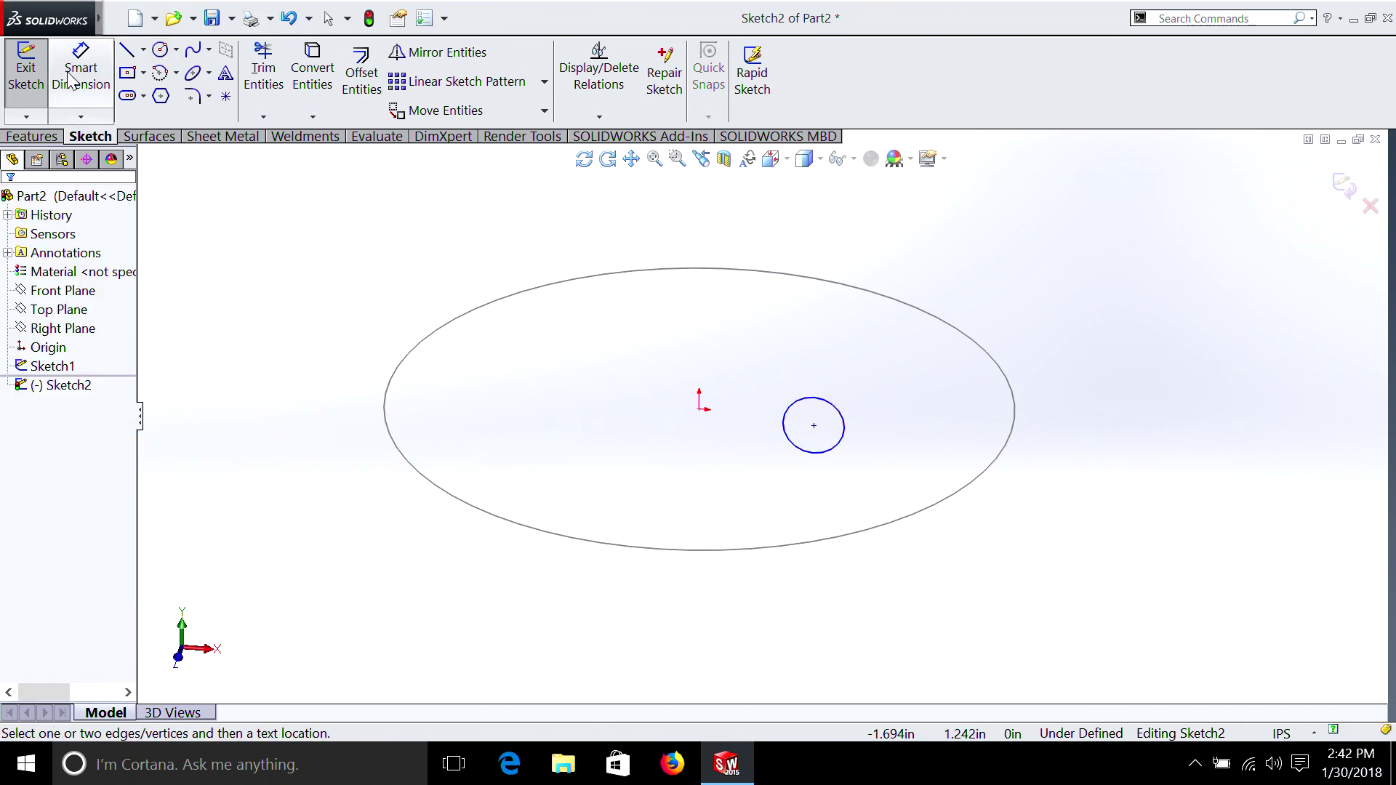
click(836, 411)
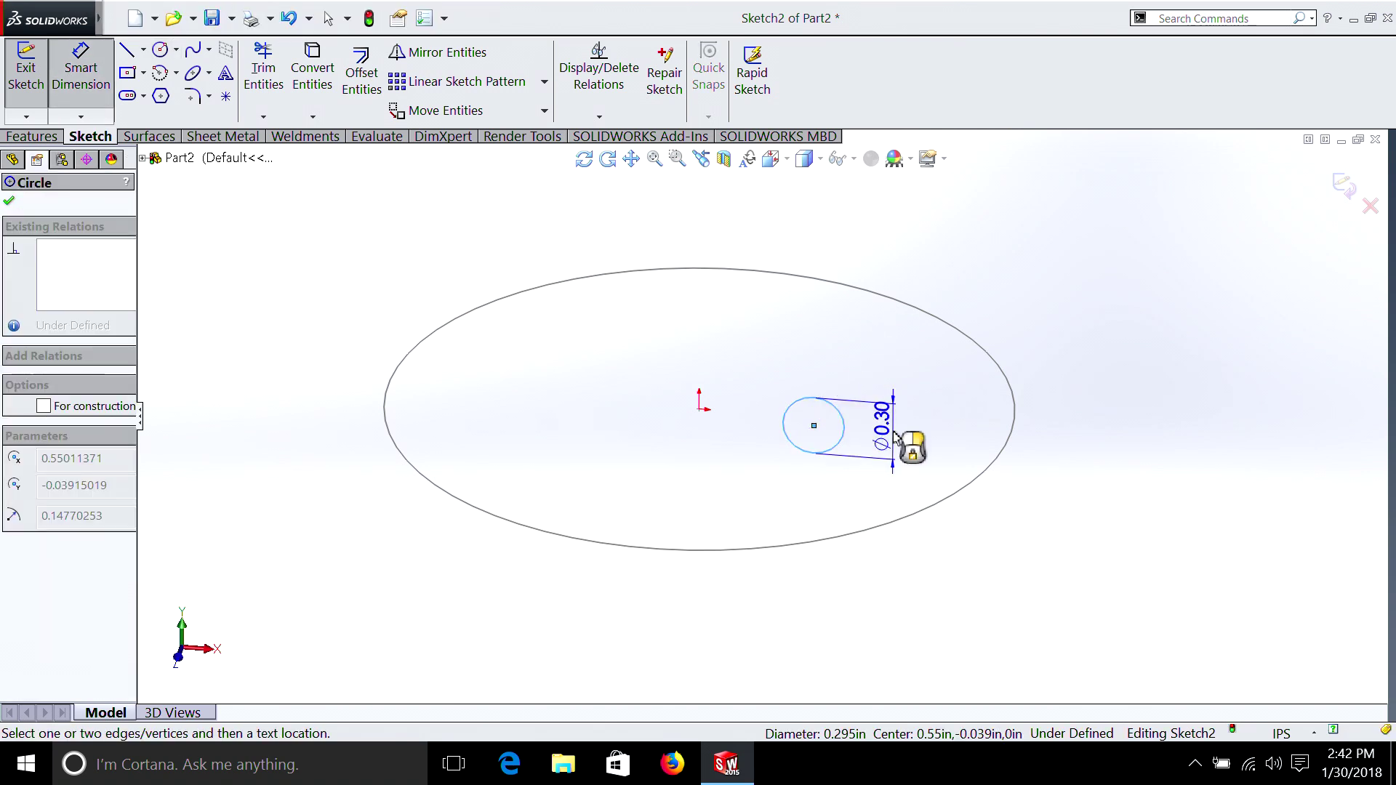
click(899, 445)
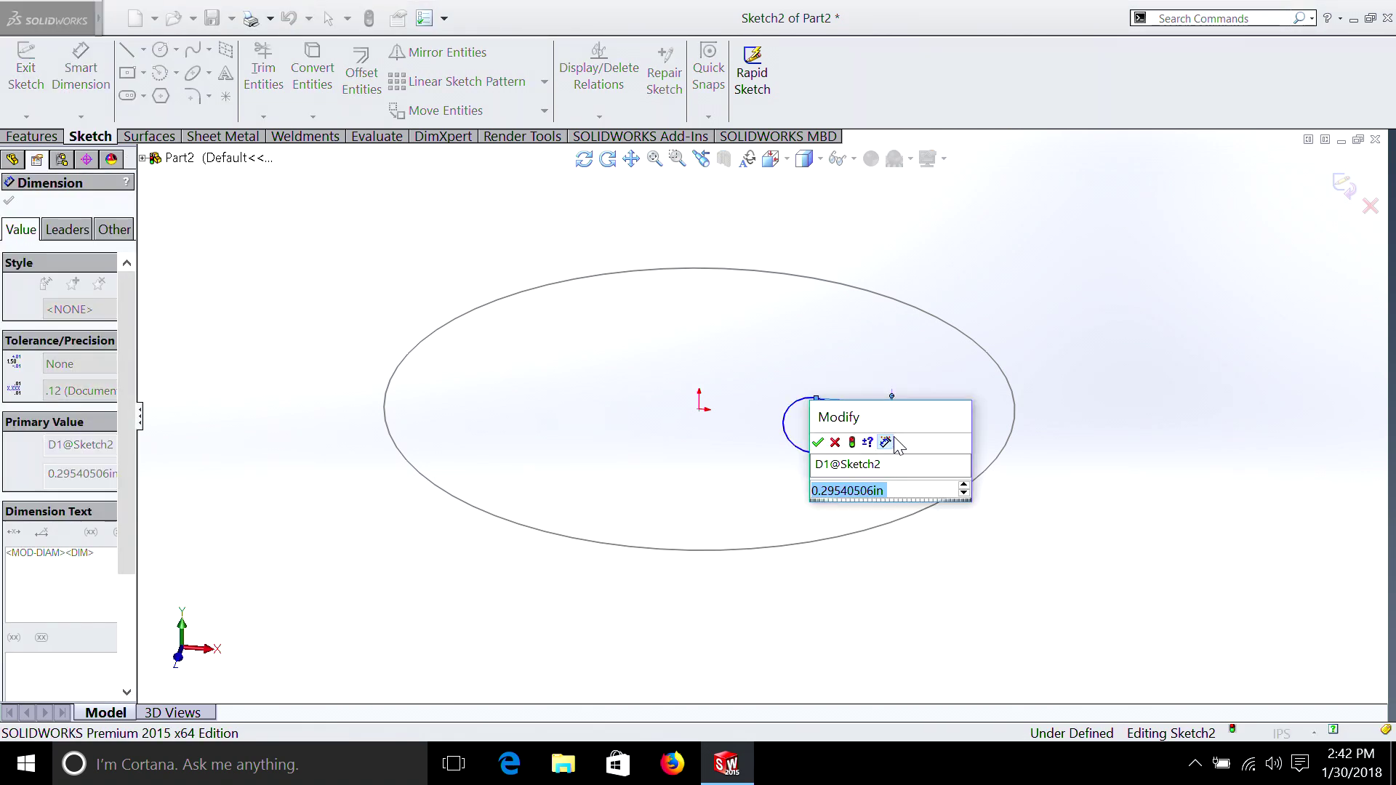
text(1/8)
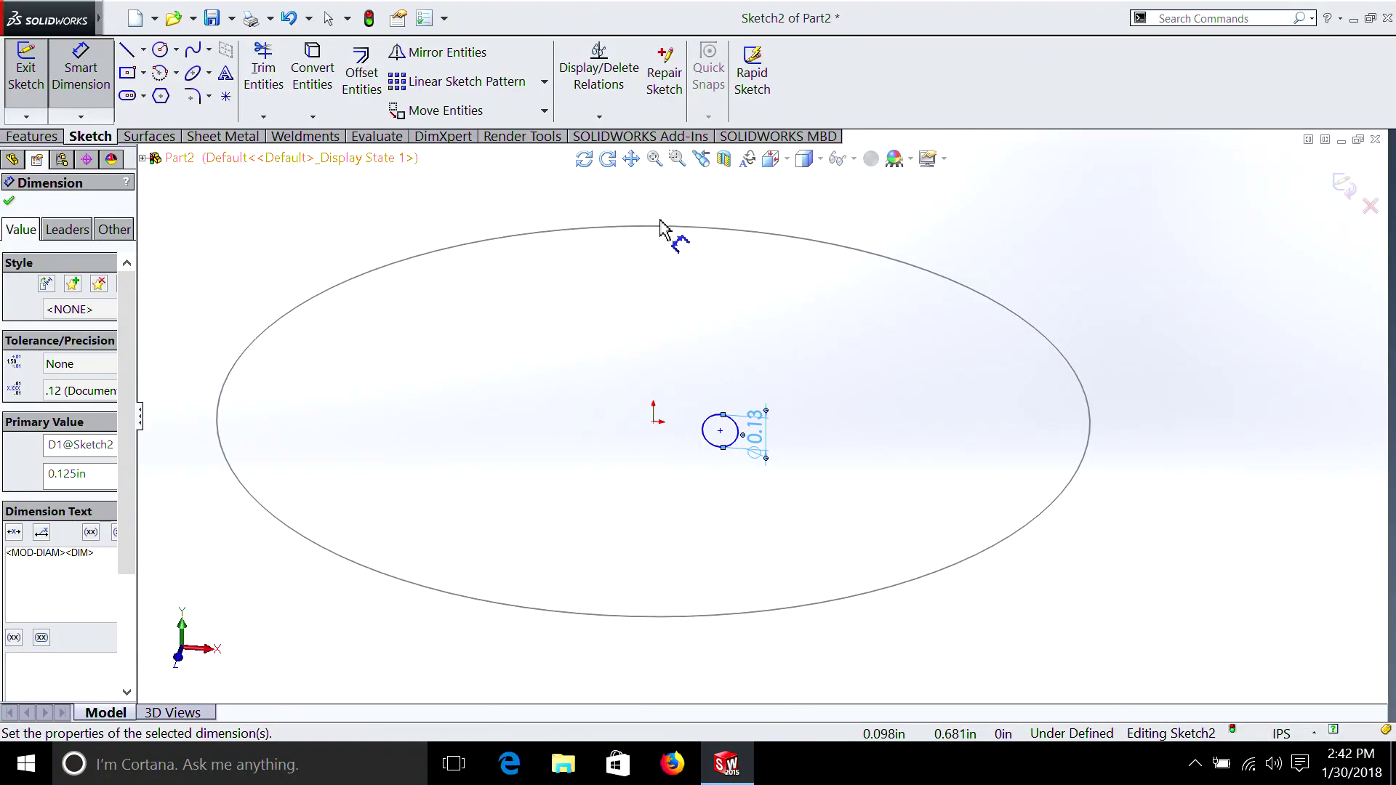
Step: Add a Pierce relation between the 3 in circle and the small circle's centre
click(607, 122)
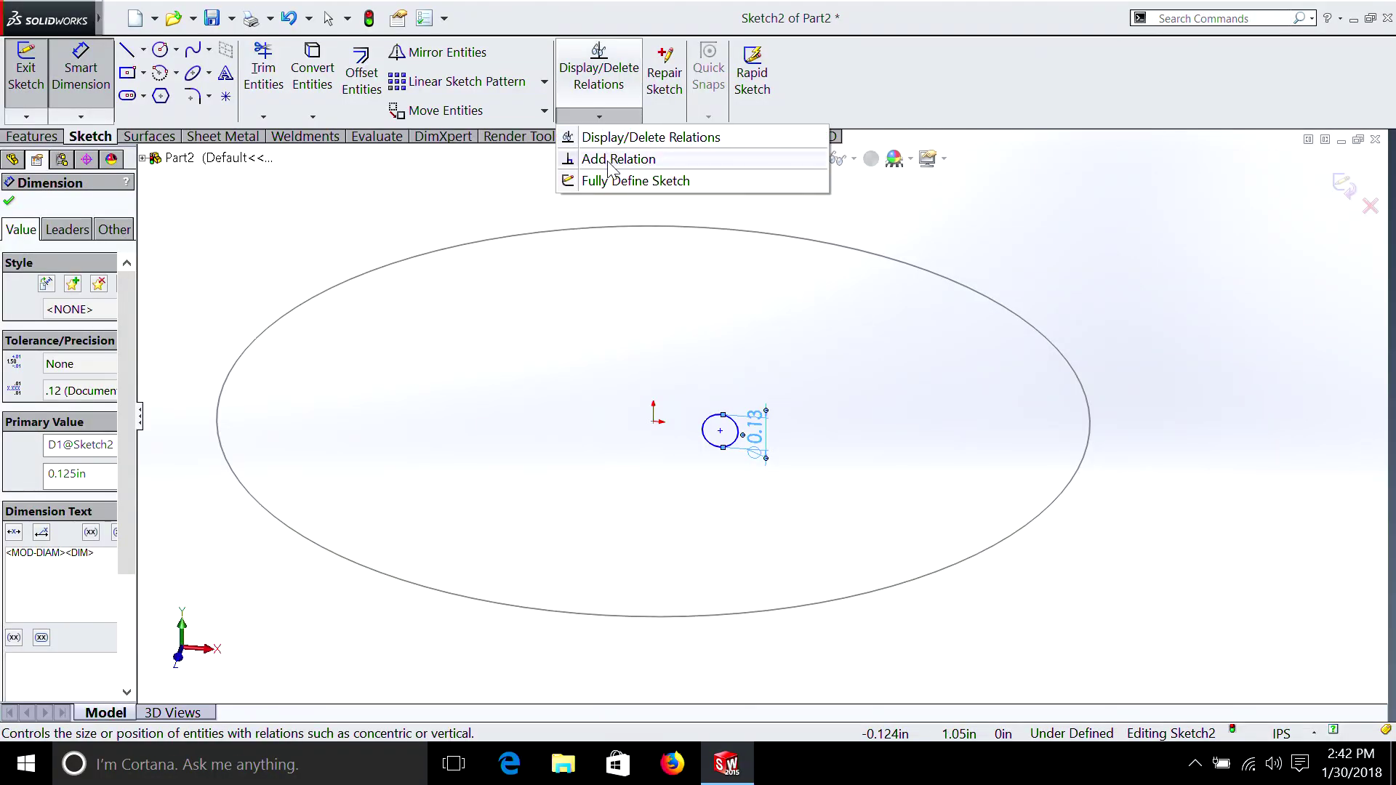
click(611, 159)
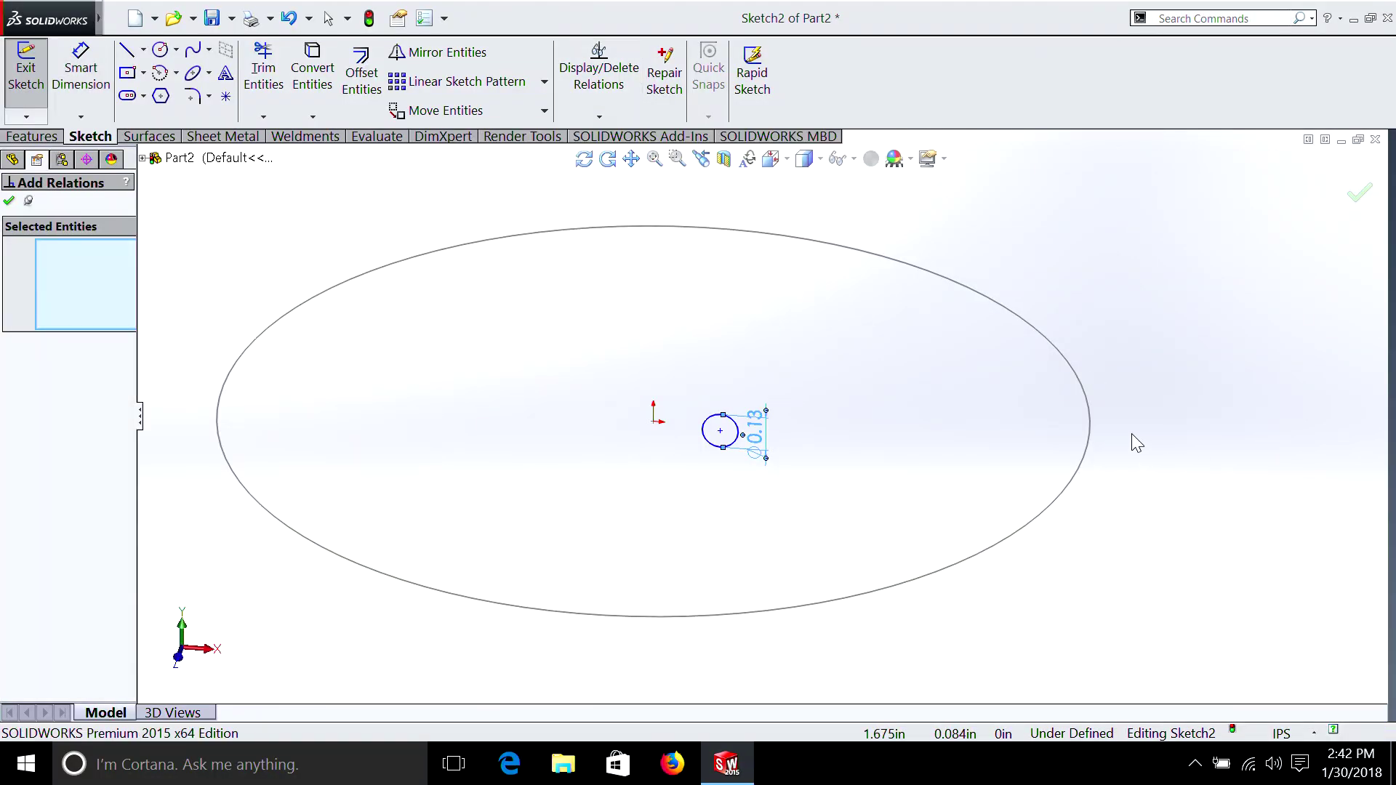
click(1090, 424)
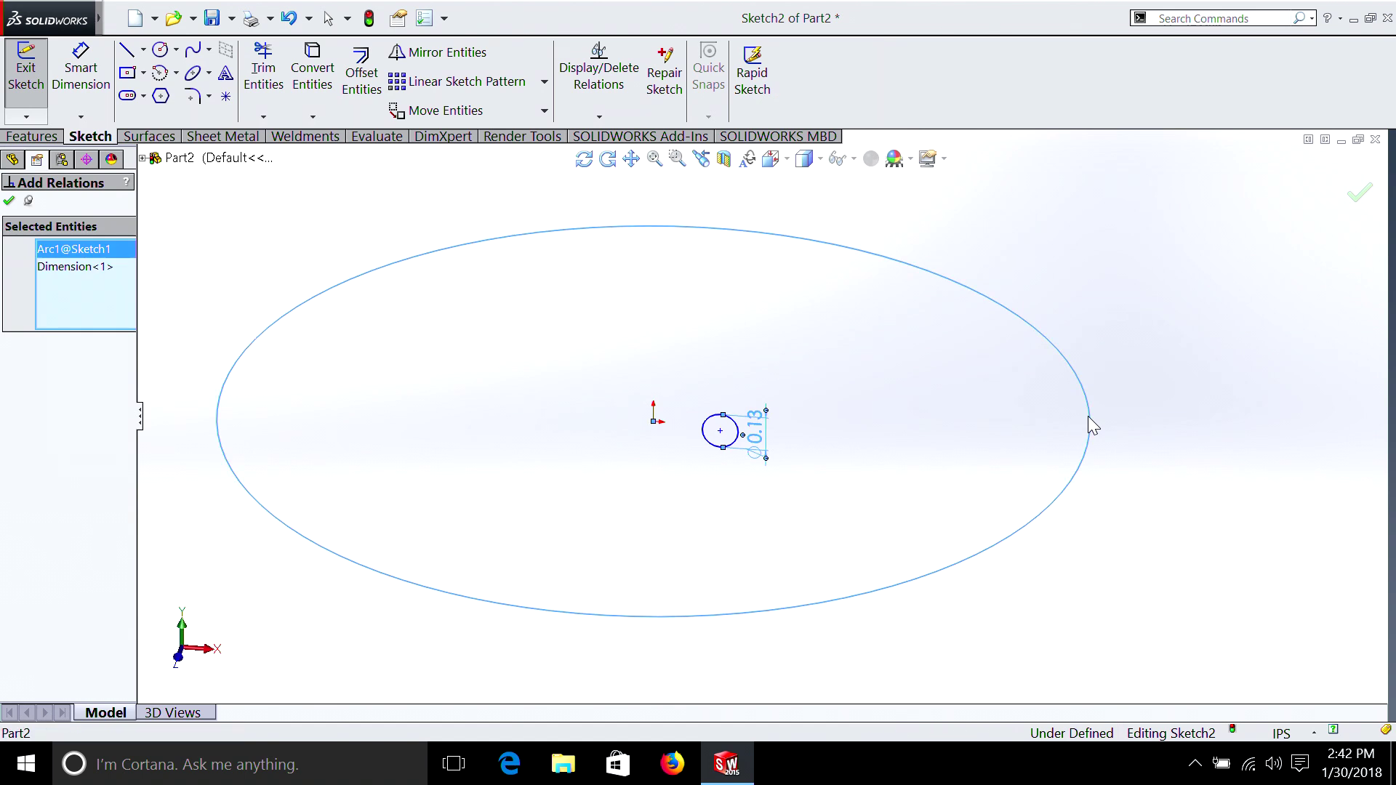
click(721, 435)
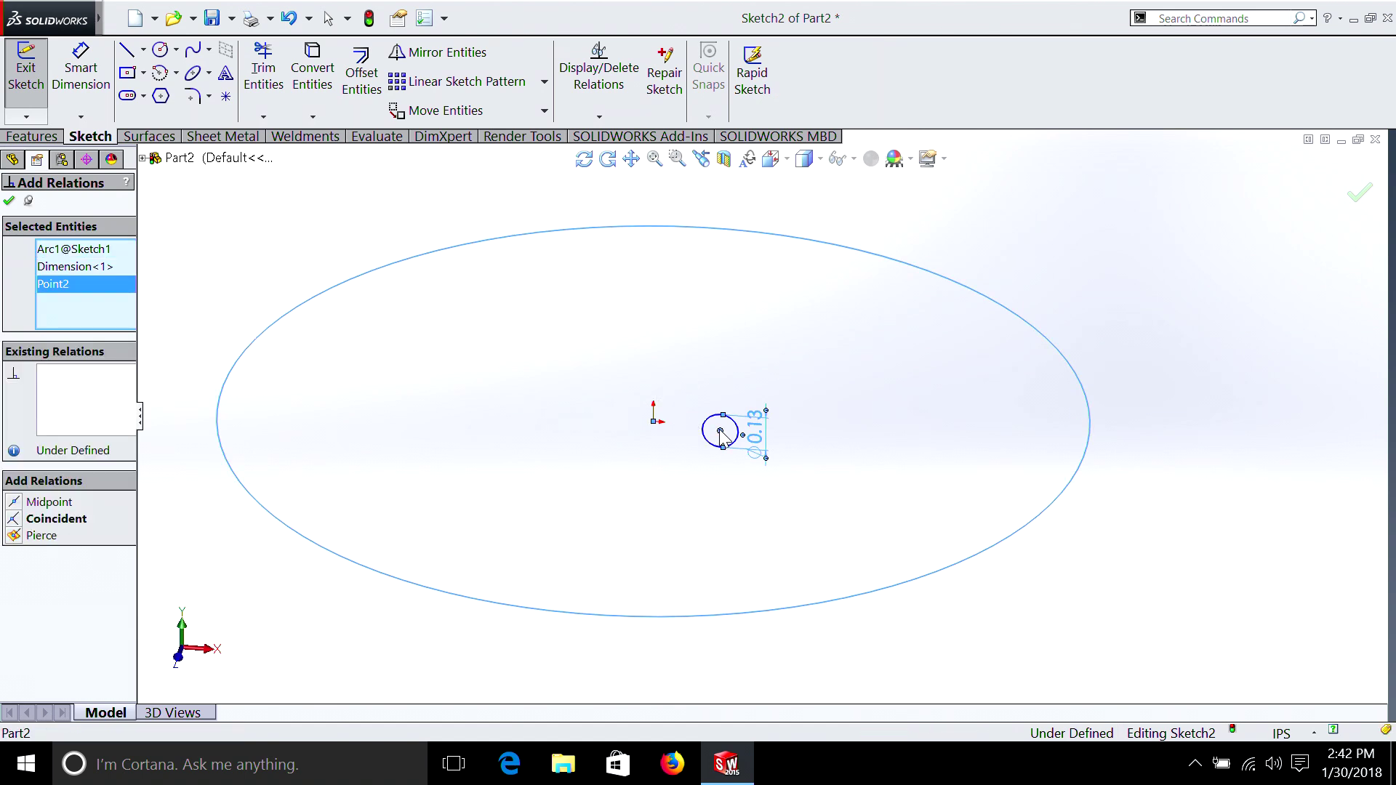
click(15, 536)
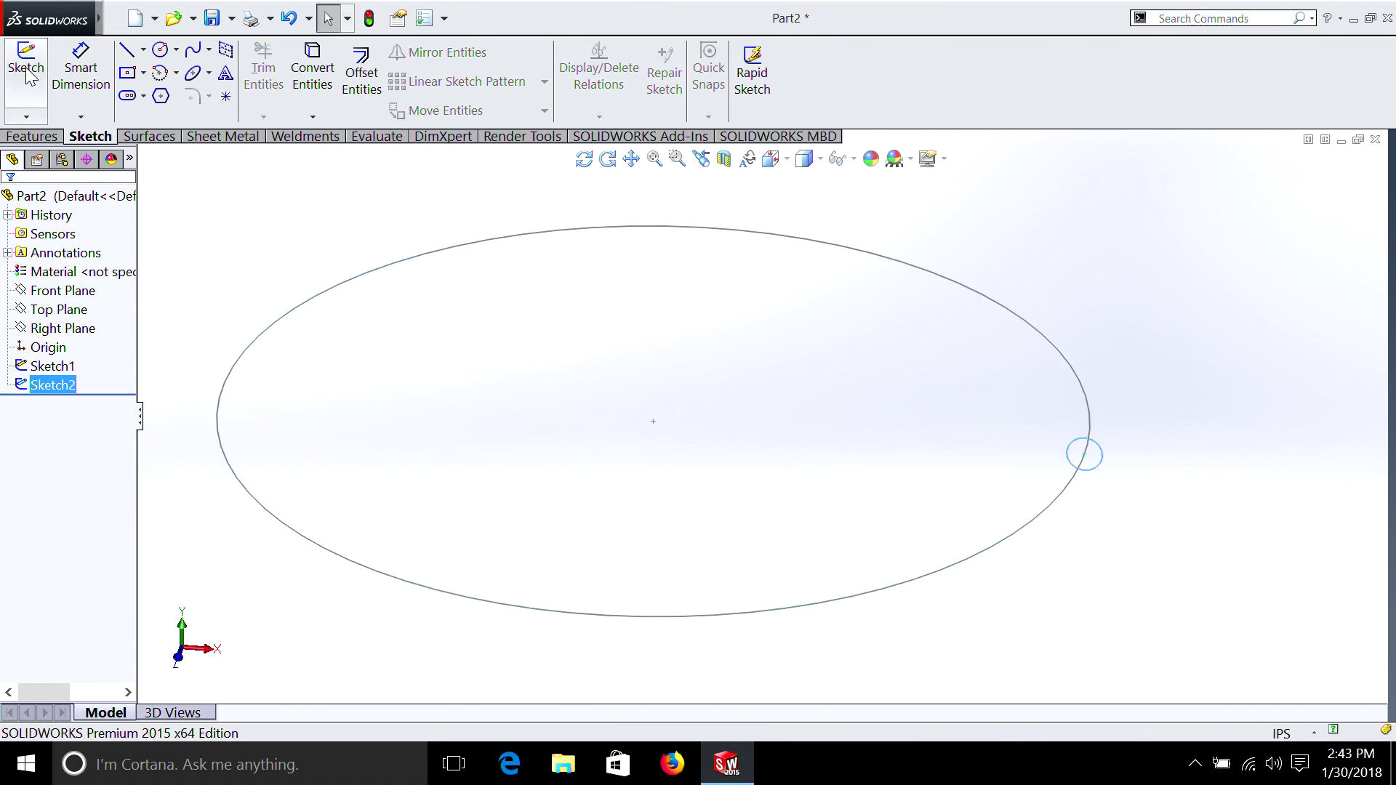
Step: Sweep the Sketch2 profile along the Sketch1 circle path to create the ring
click(51, 141)
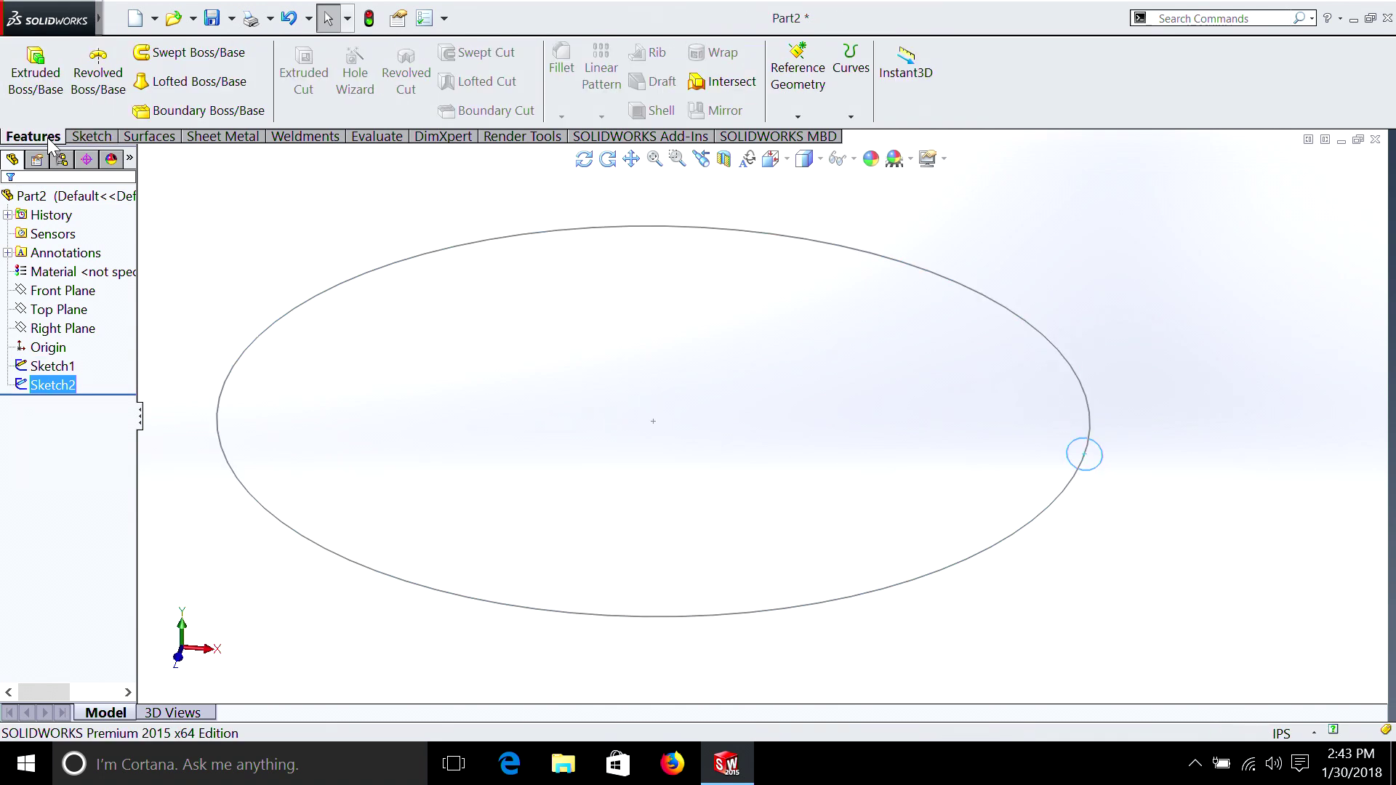
click(174, 64)
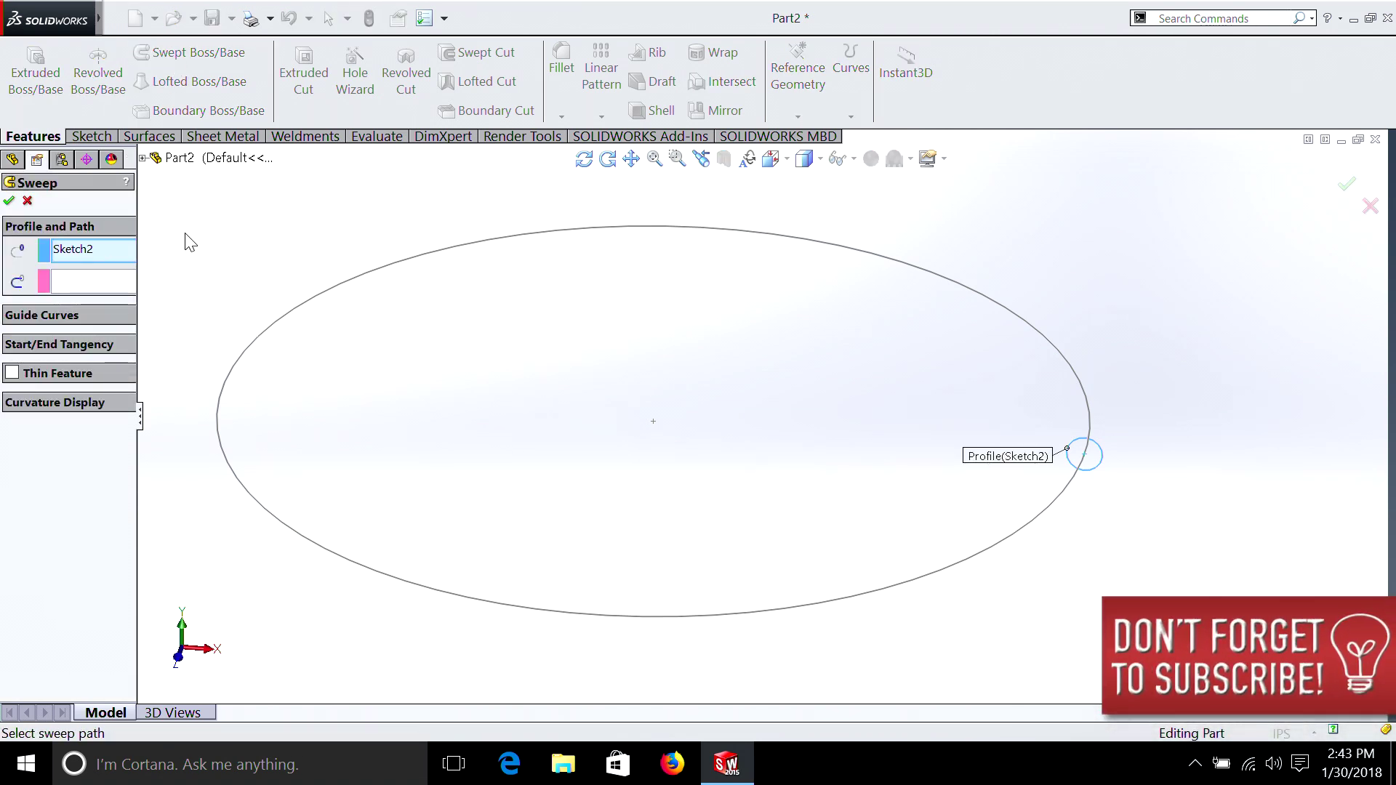
click(108, 280)
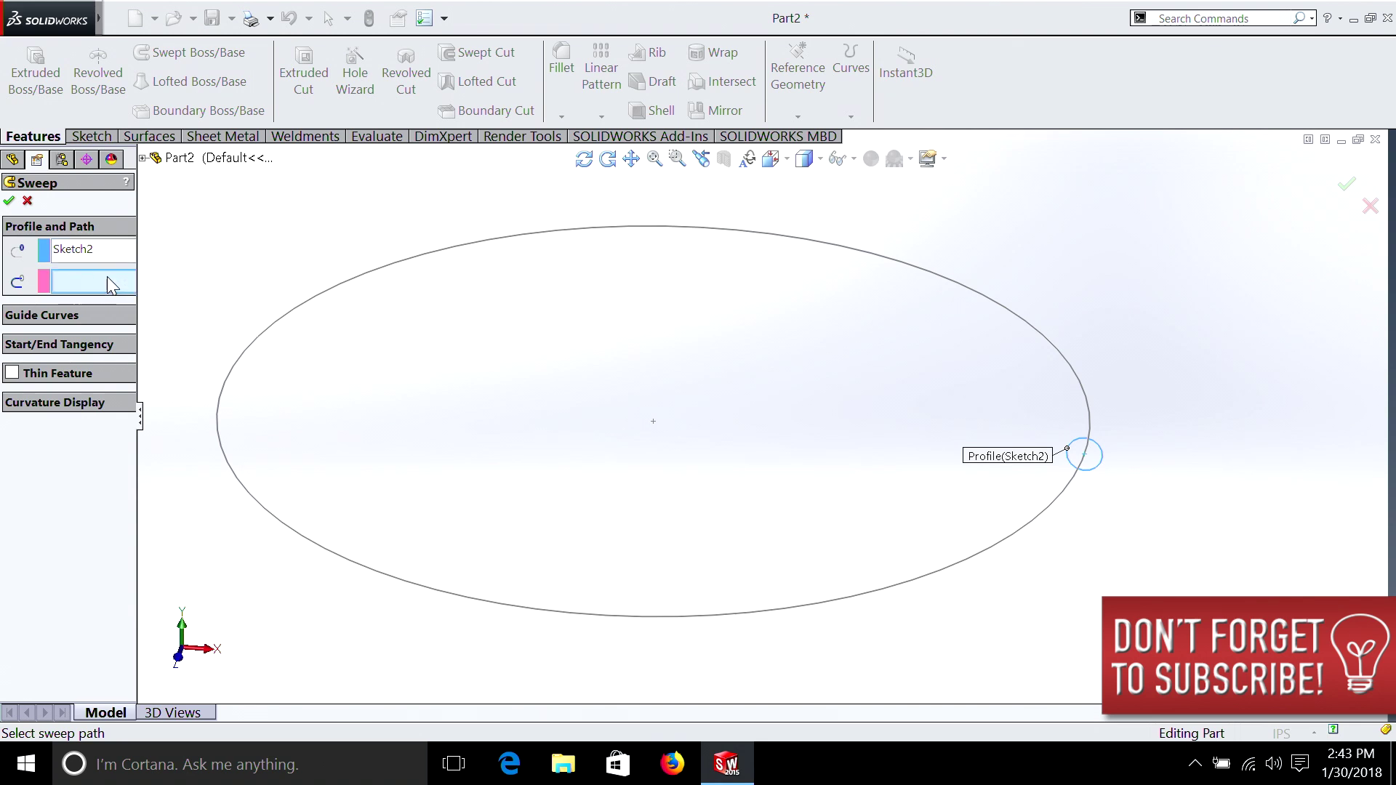
click(275, 328)
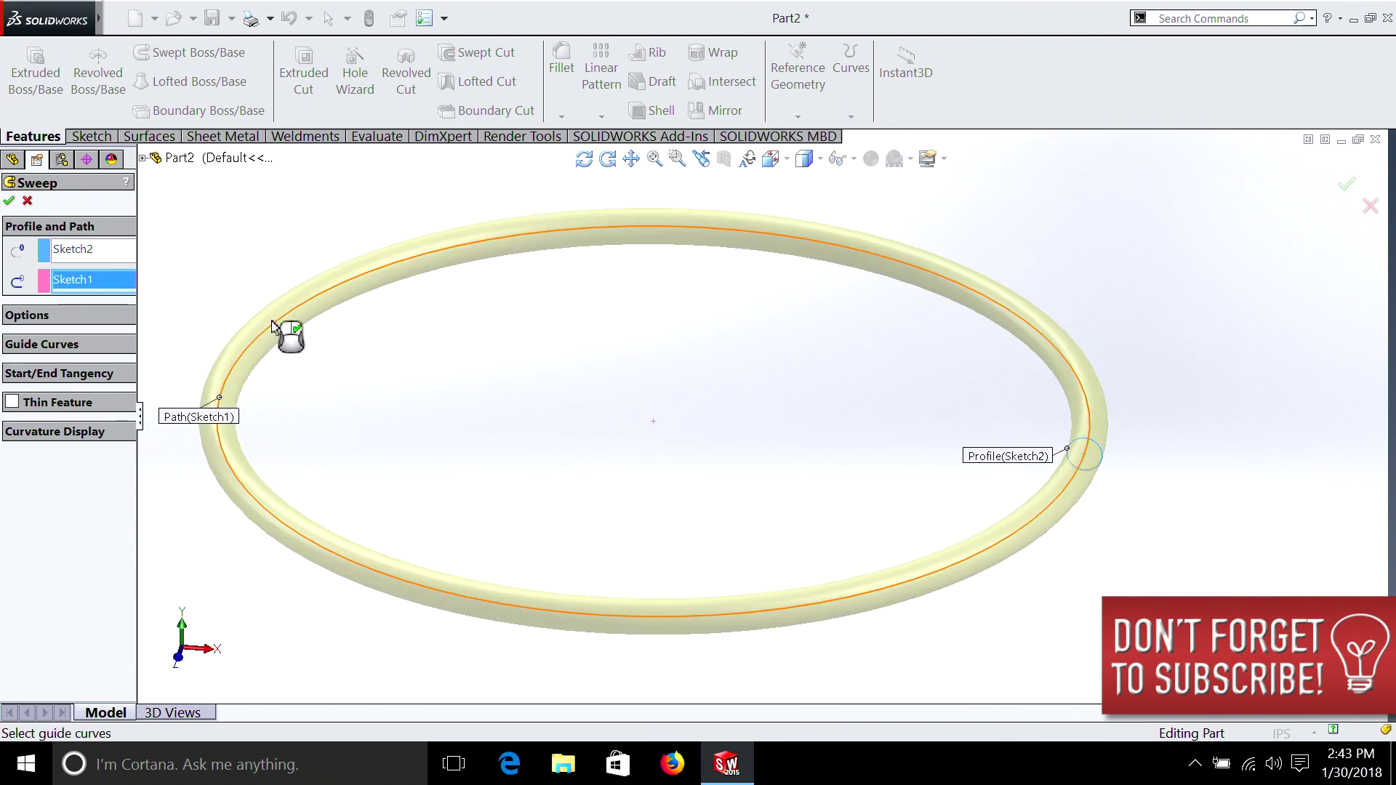
scroll(674, 462, up, 1)
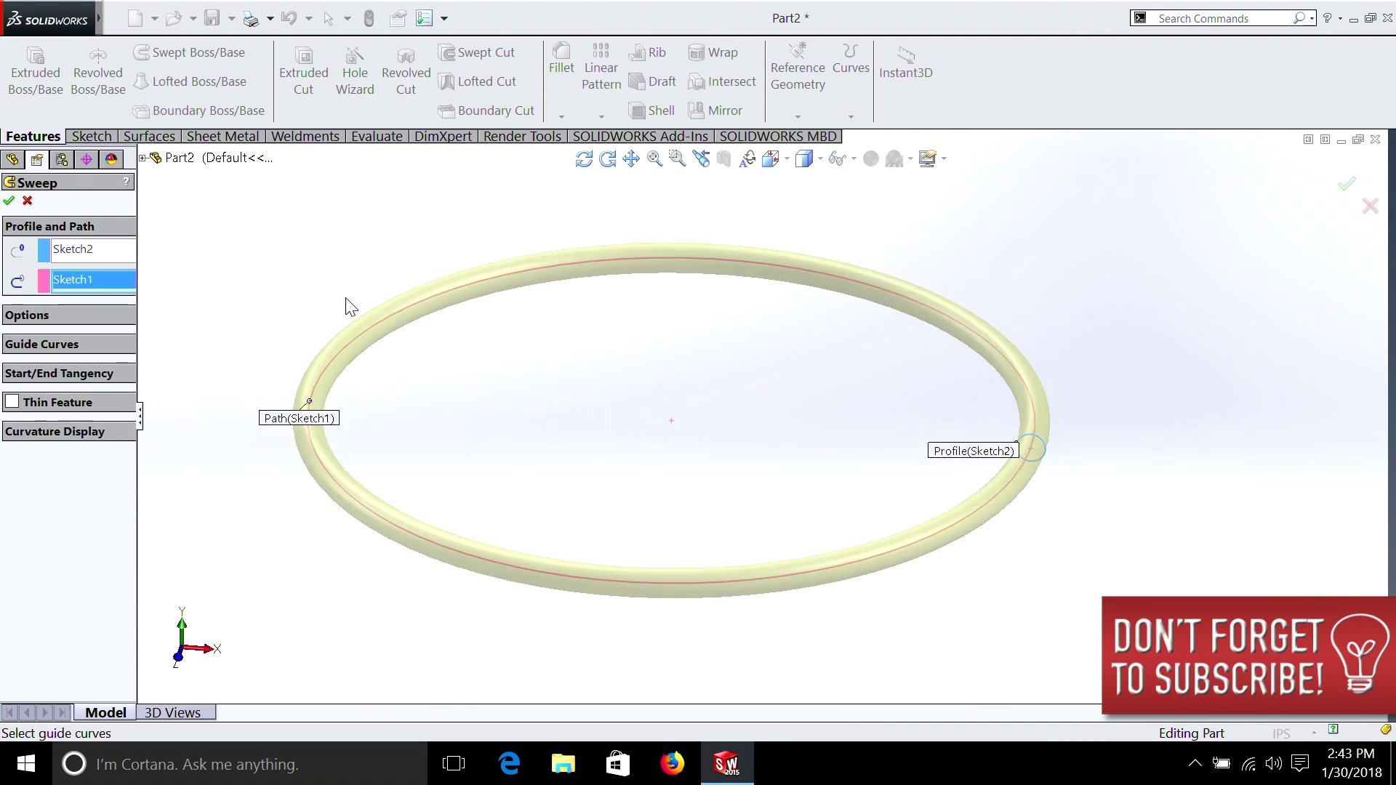
click(10, 201)
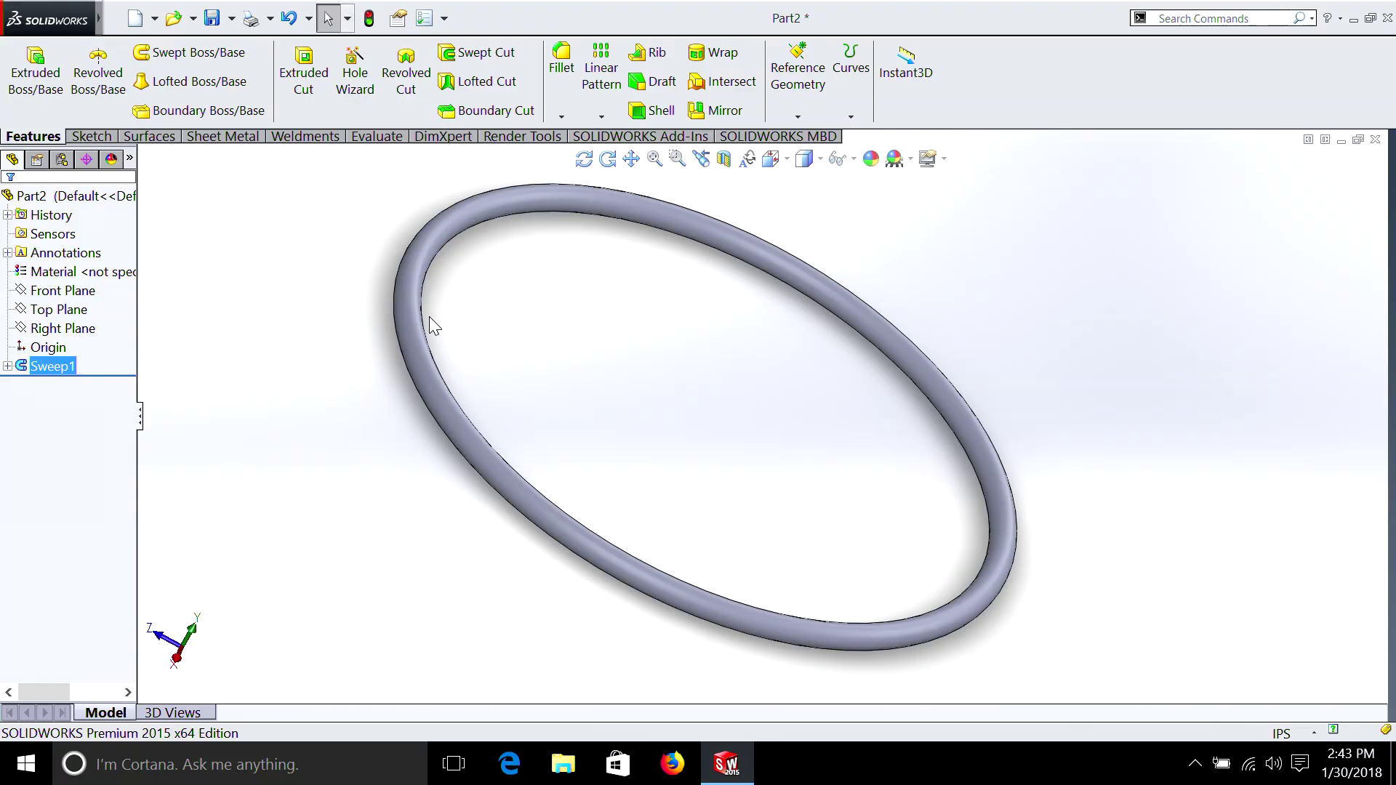
middle_drag(429, 317, 429, 316)
Step: Assign Rubber > Silicon Rubber as the O-ring's material and view it from a tilted angle
middle_click(429, 318)
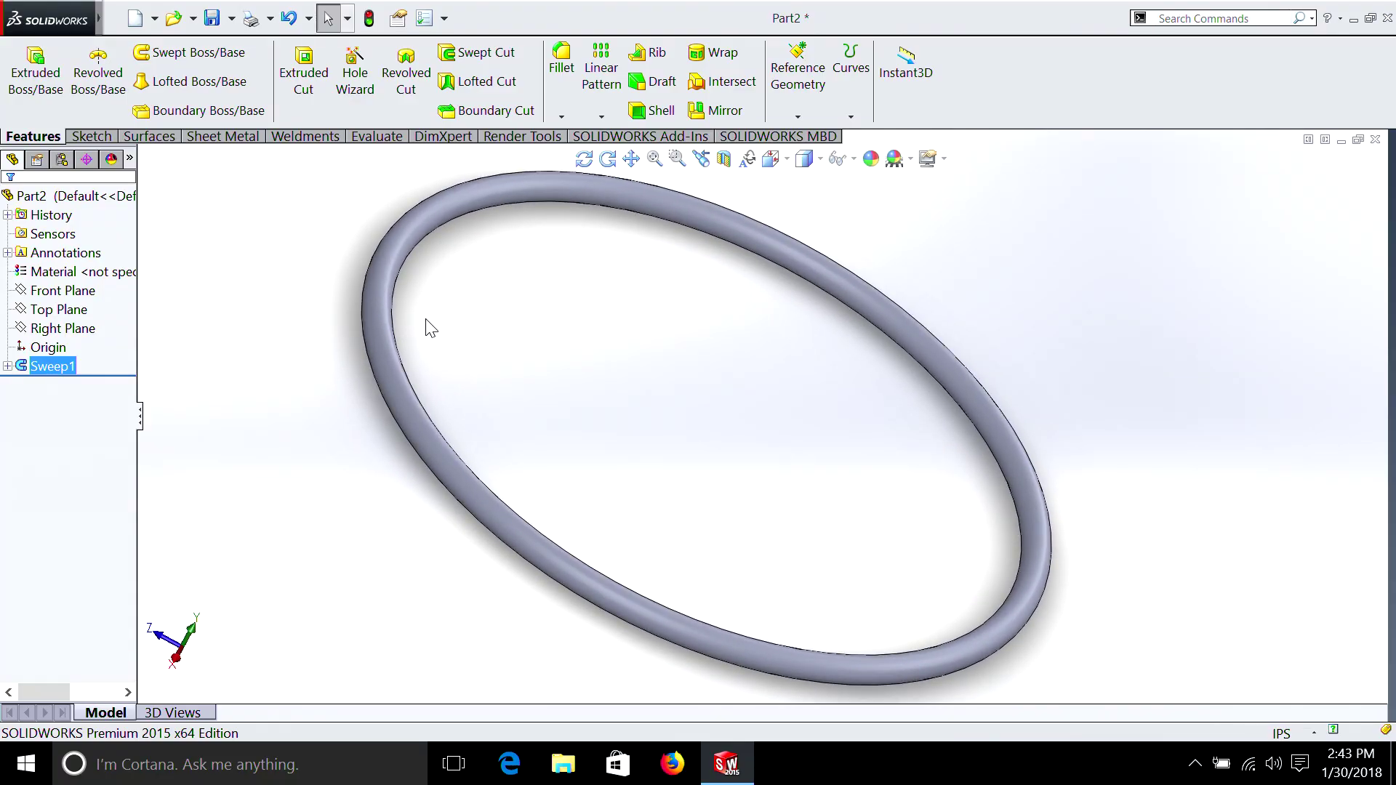
right_click(118, 277)
click(143, 287)
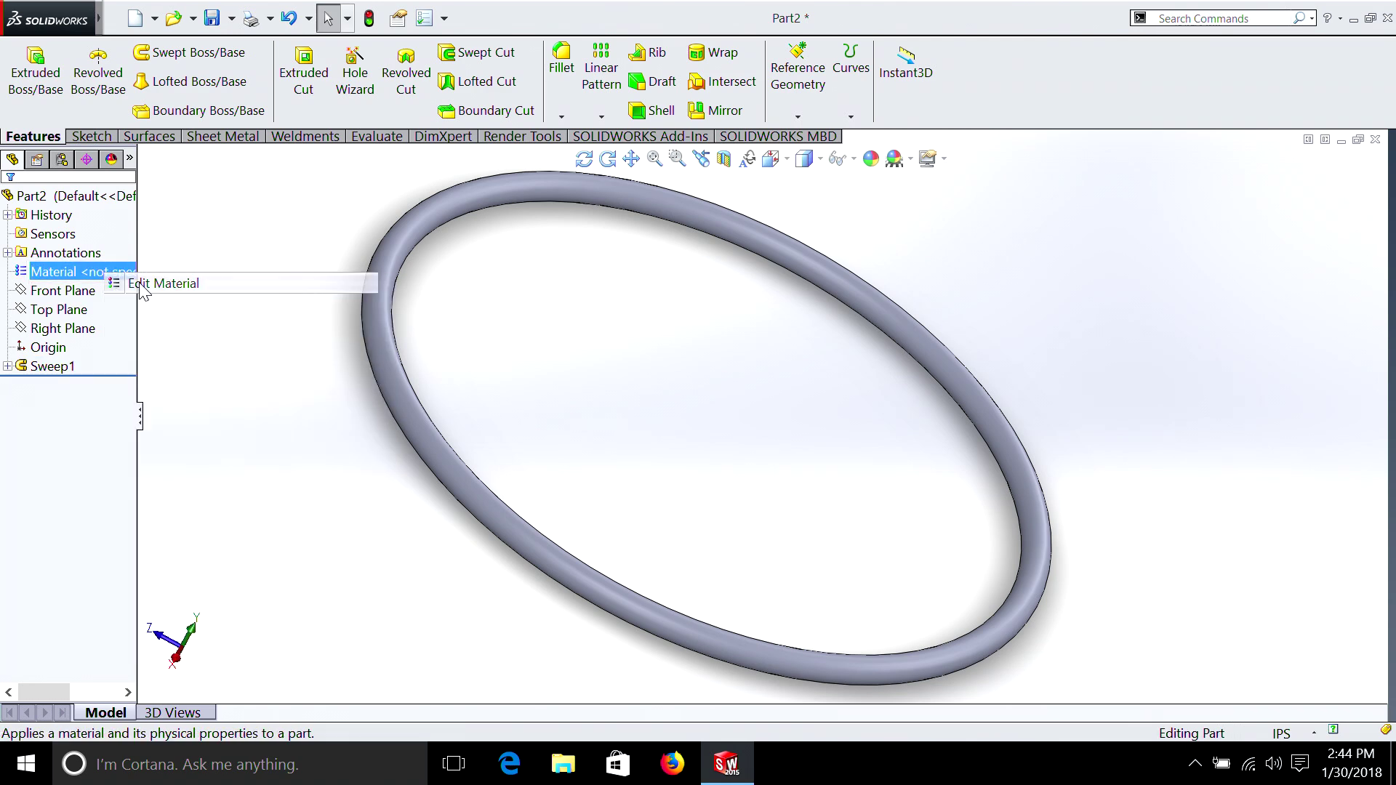
drag(601, 321, 575, 527)
click(344, 622)
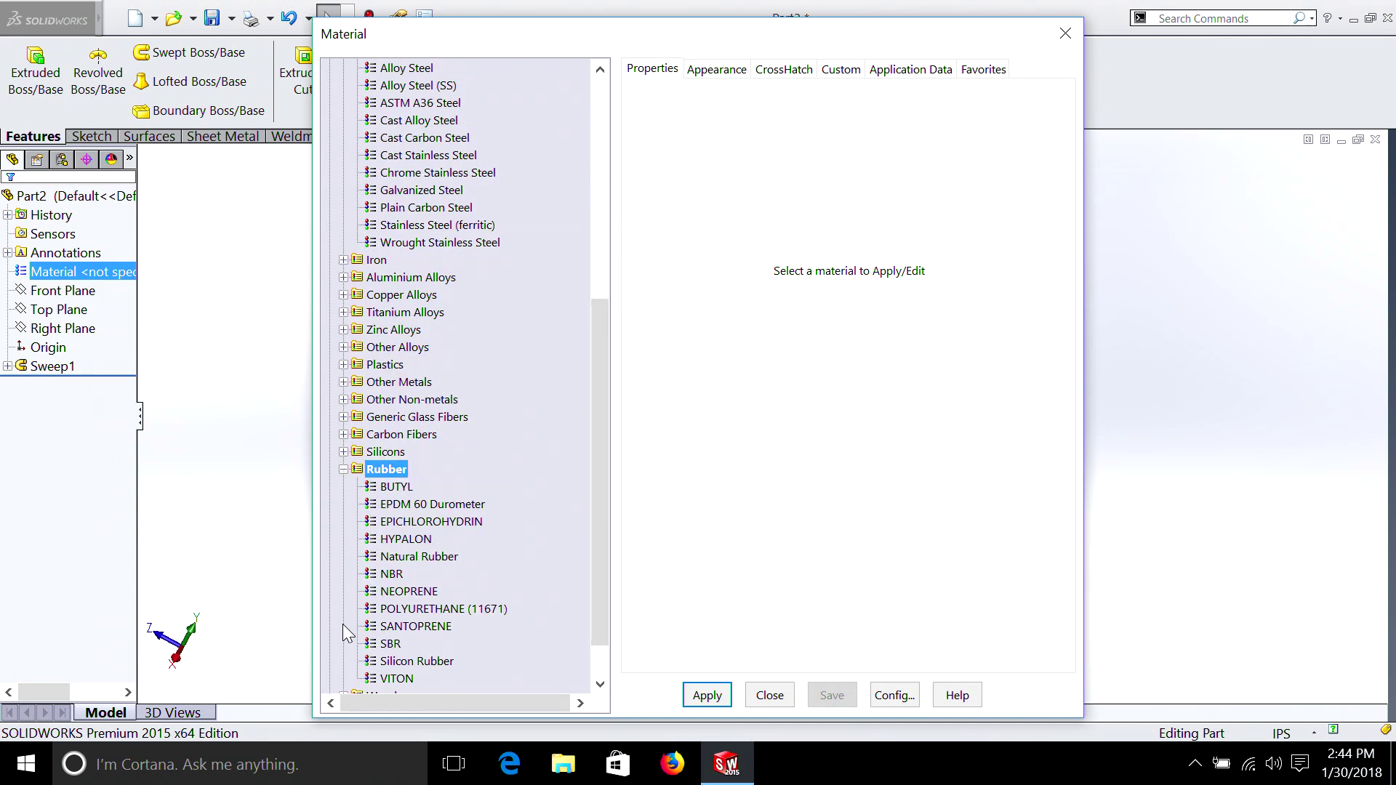
scroll(455, 554, down, 1)
click(435, 610)
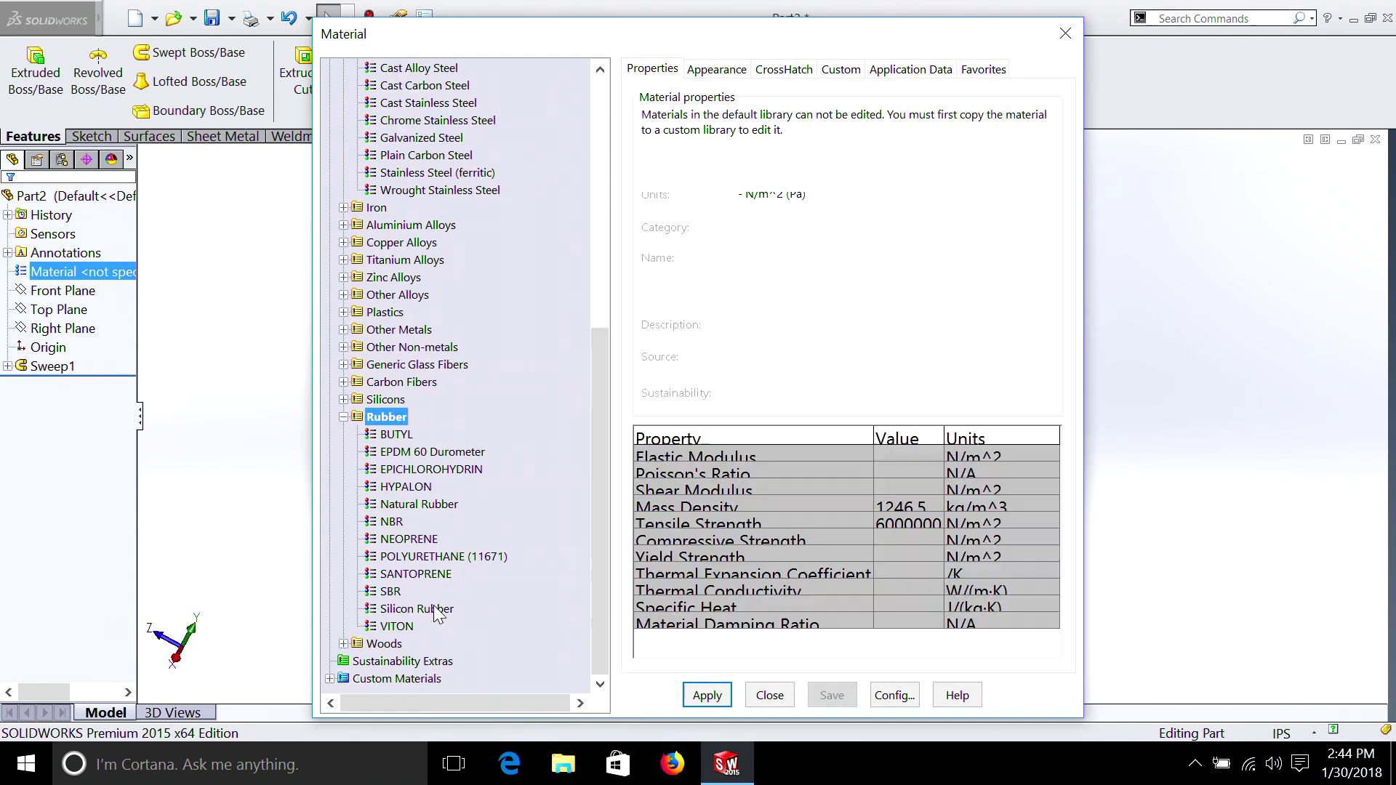
click(710, 696)
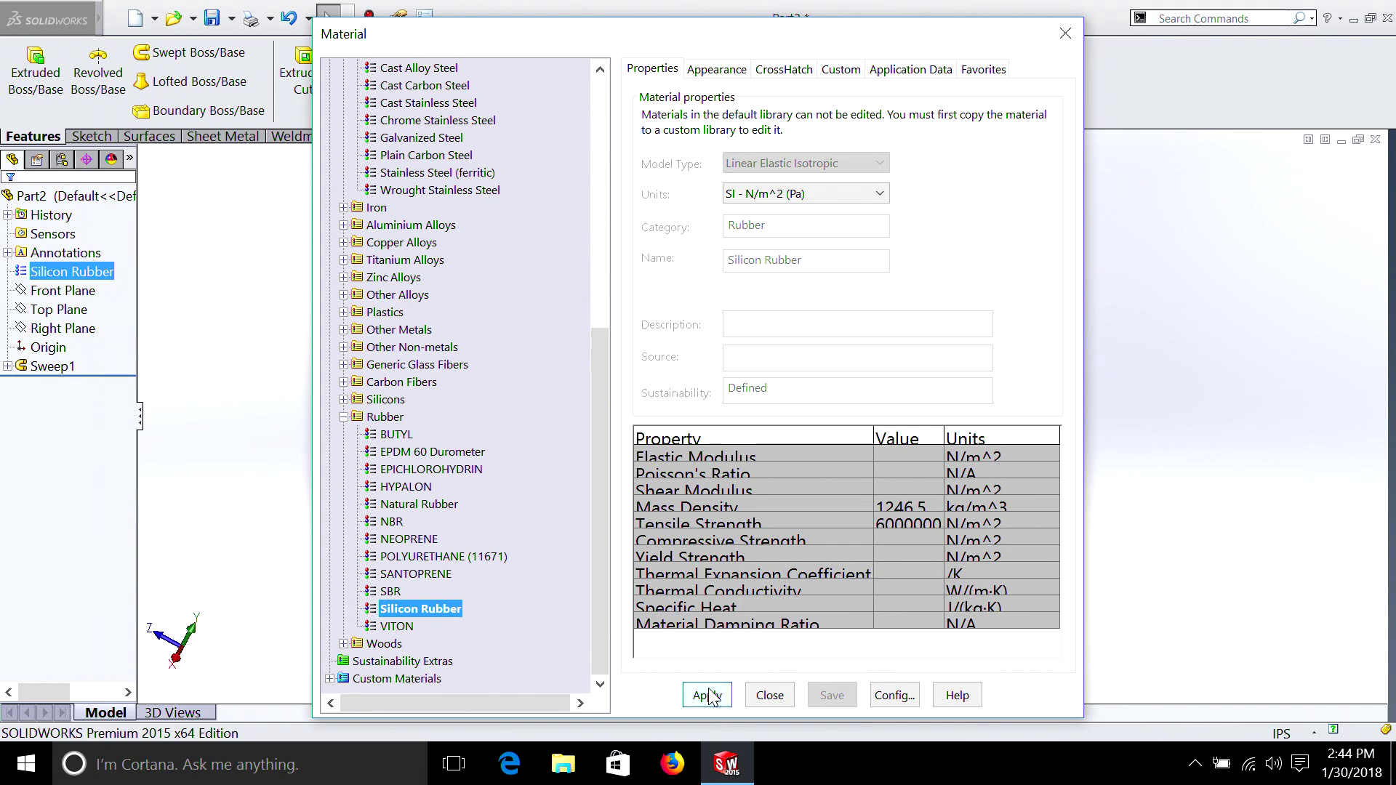
click(1063, 34)
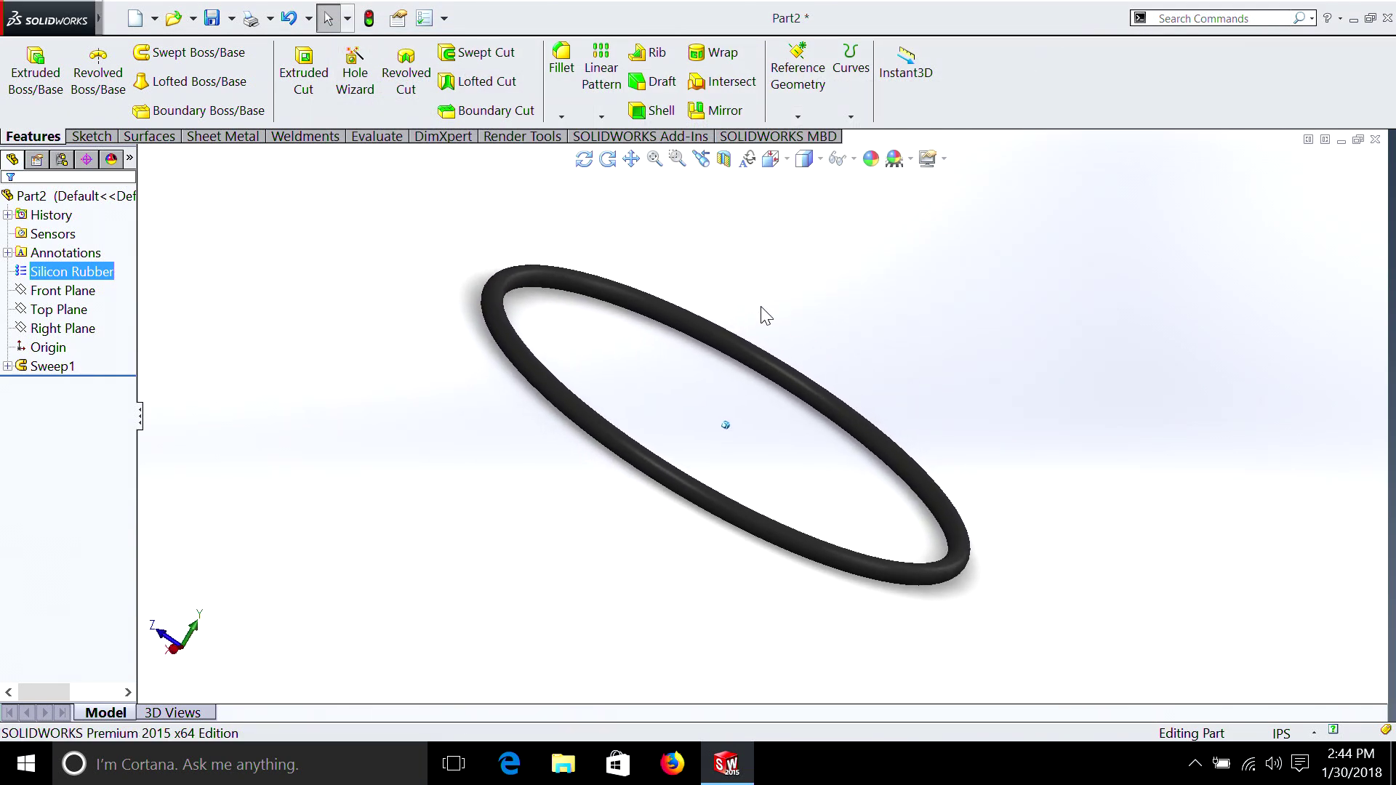
key(ctrl+5)
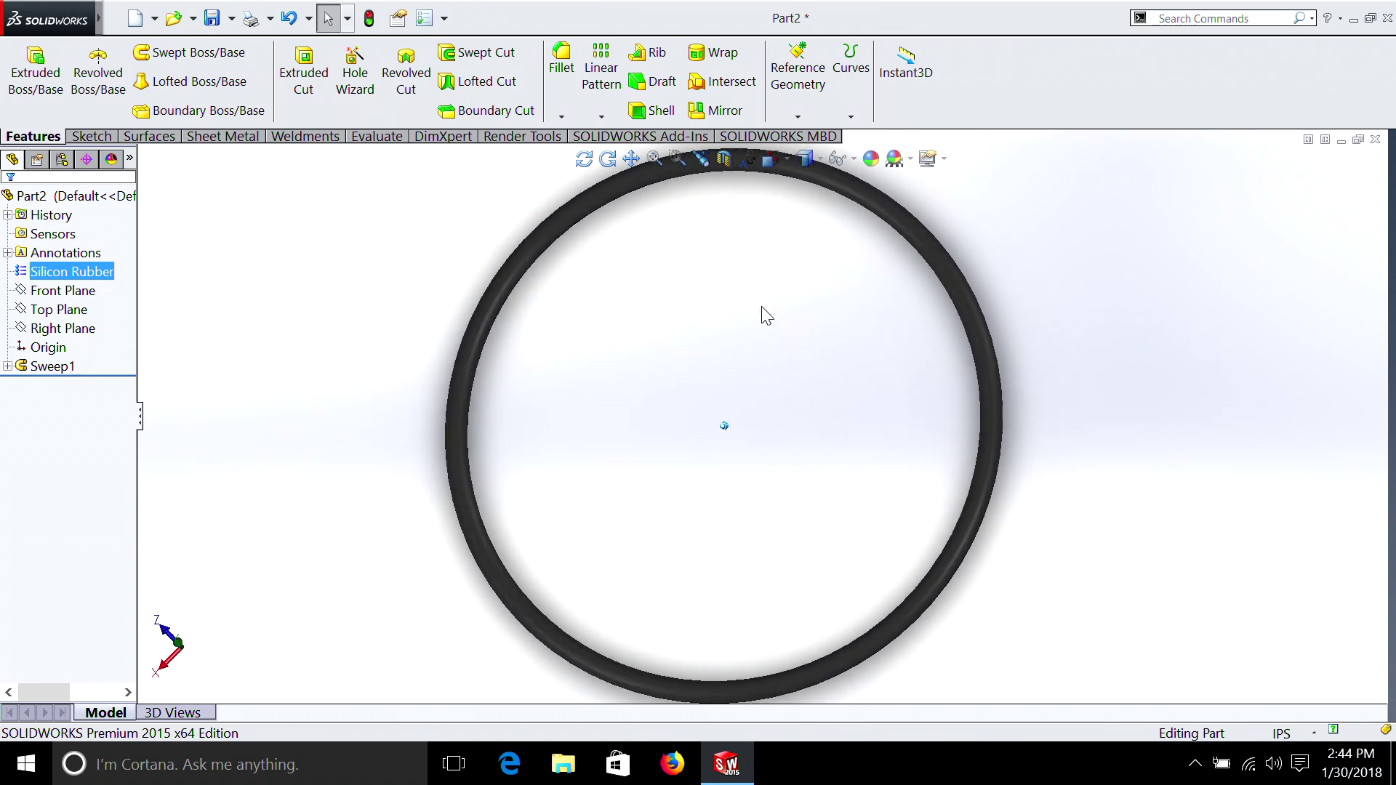
key(ctrl+7)
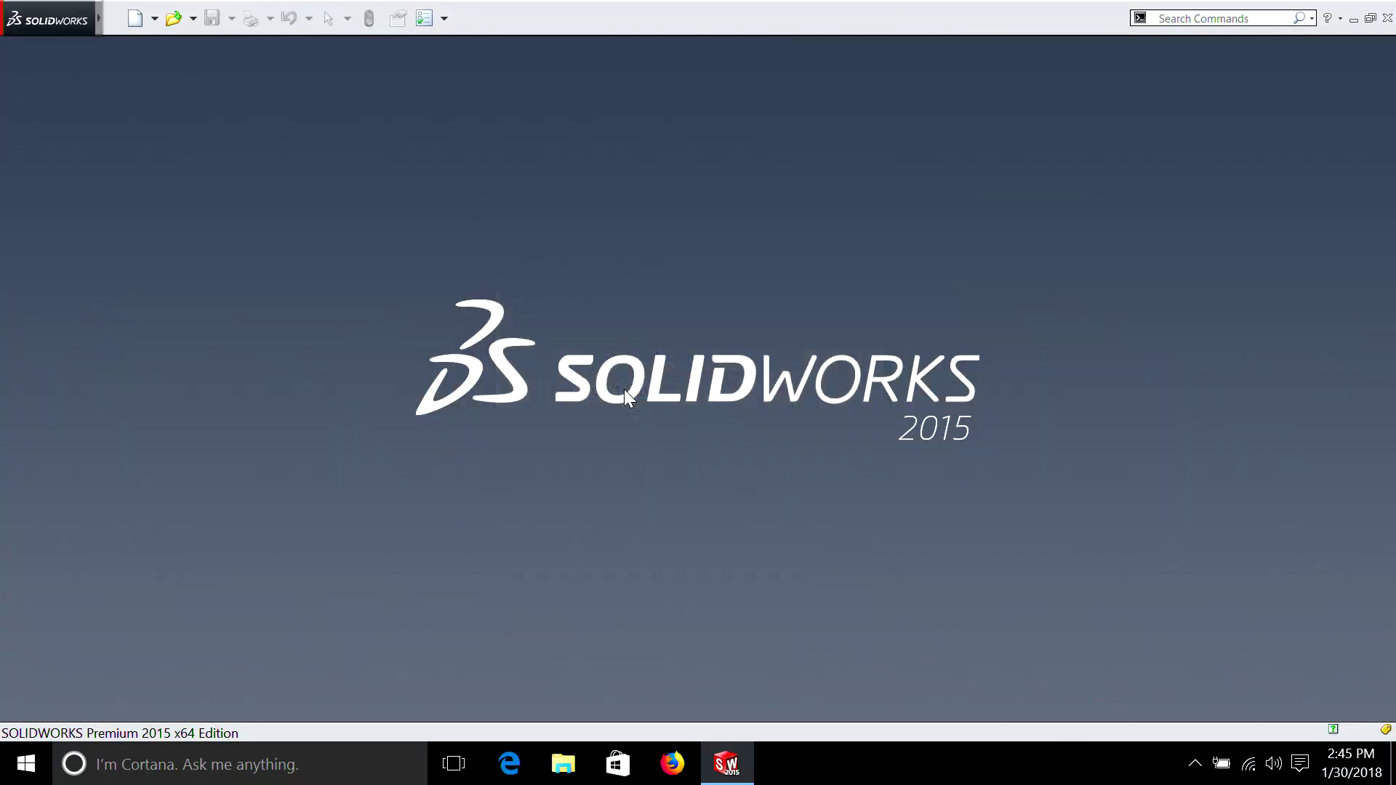
Step: Create a new blank part document
mouse_move(73, 19)
click(151, 18)
mouse_move(122, 16)
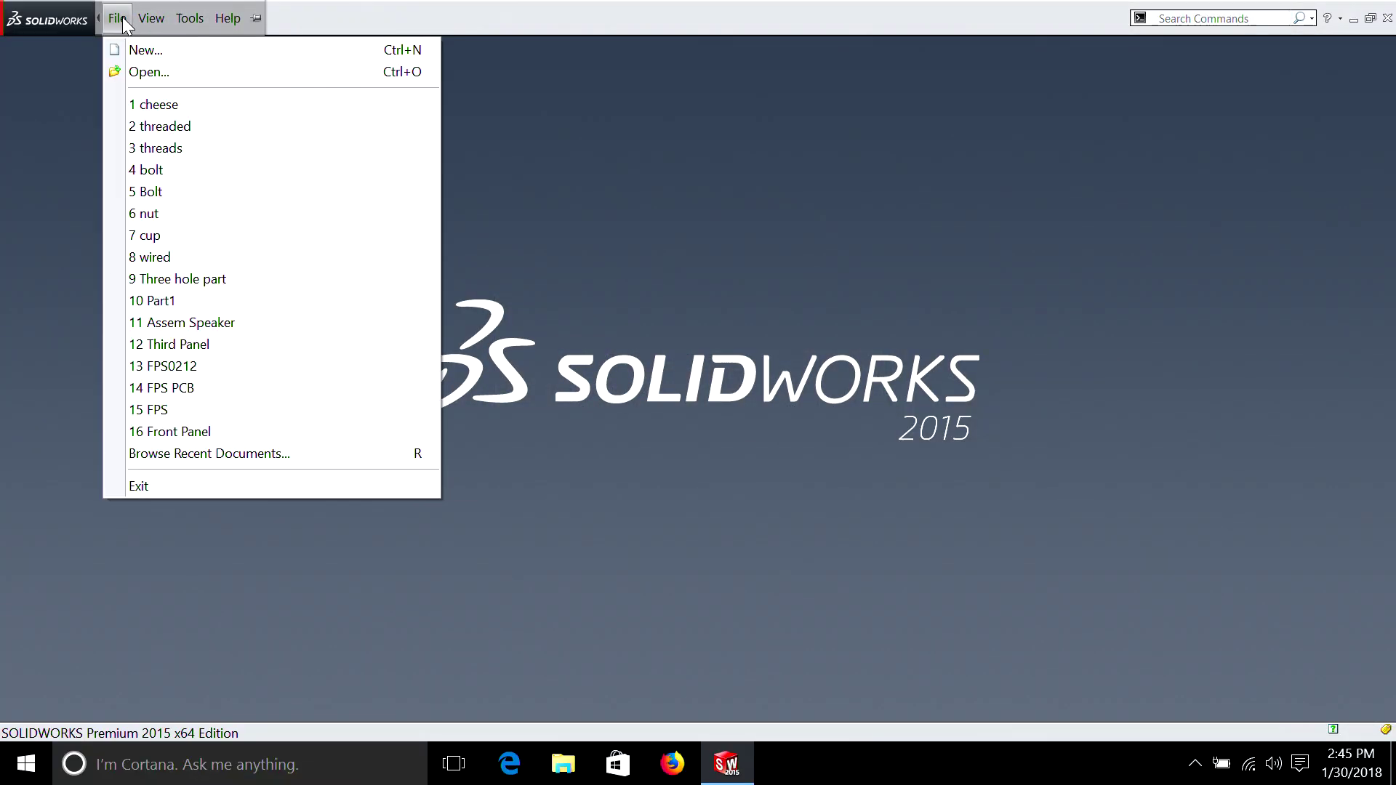
click(128, 53)
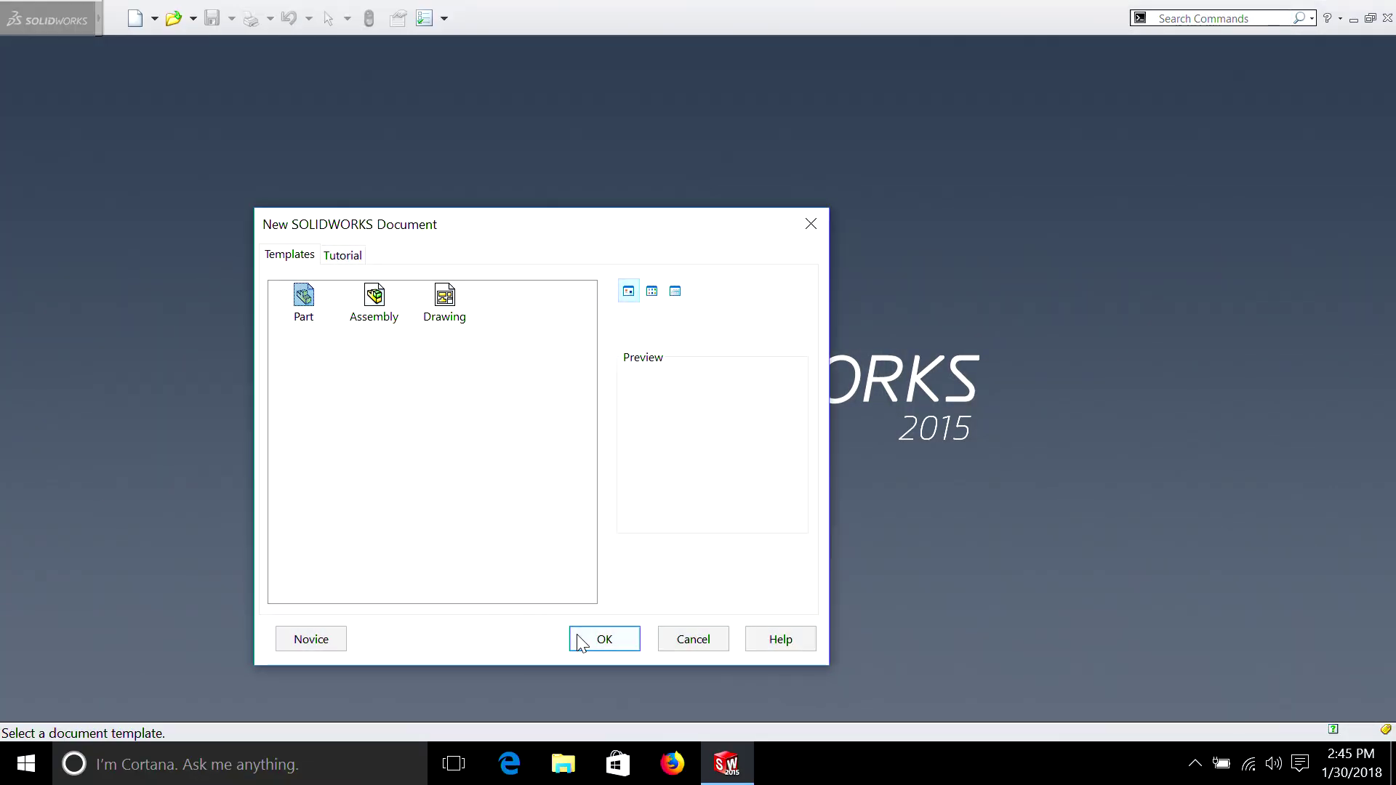
click(580, 643)
Step: Set Part3's document units to IPS (inch, pound, second)
click(444, 18)
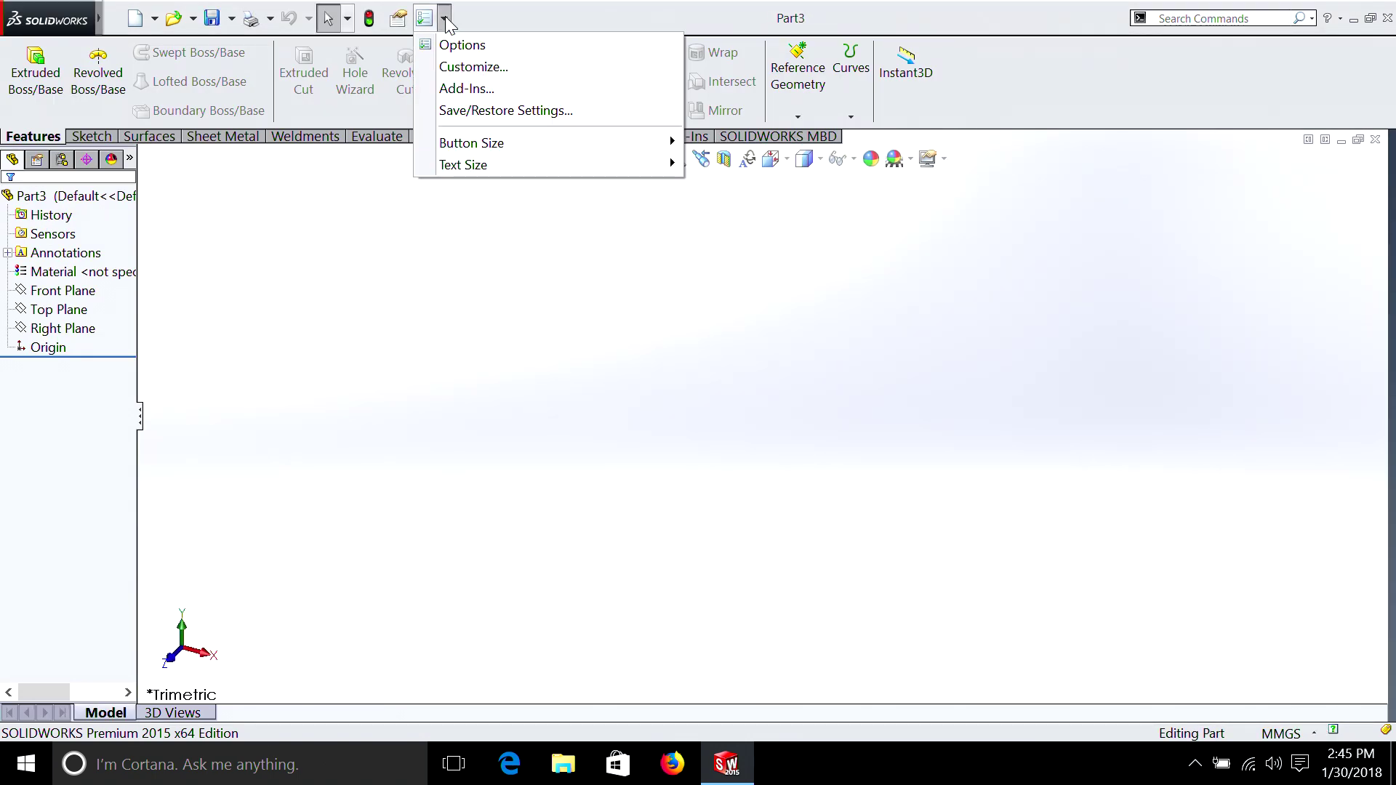
click(450, 44)
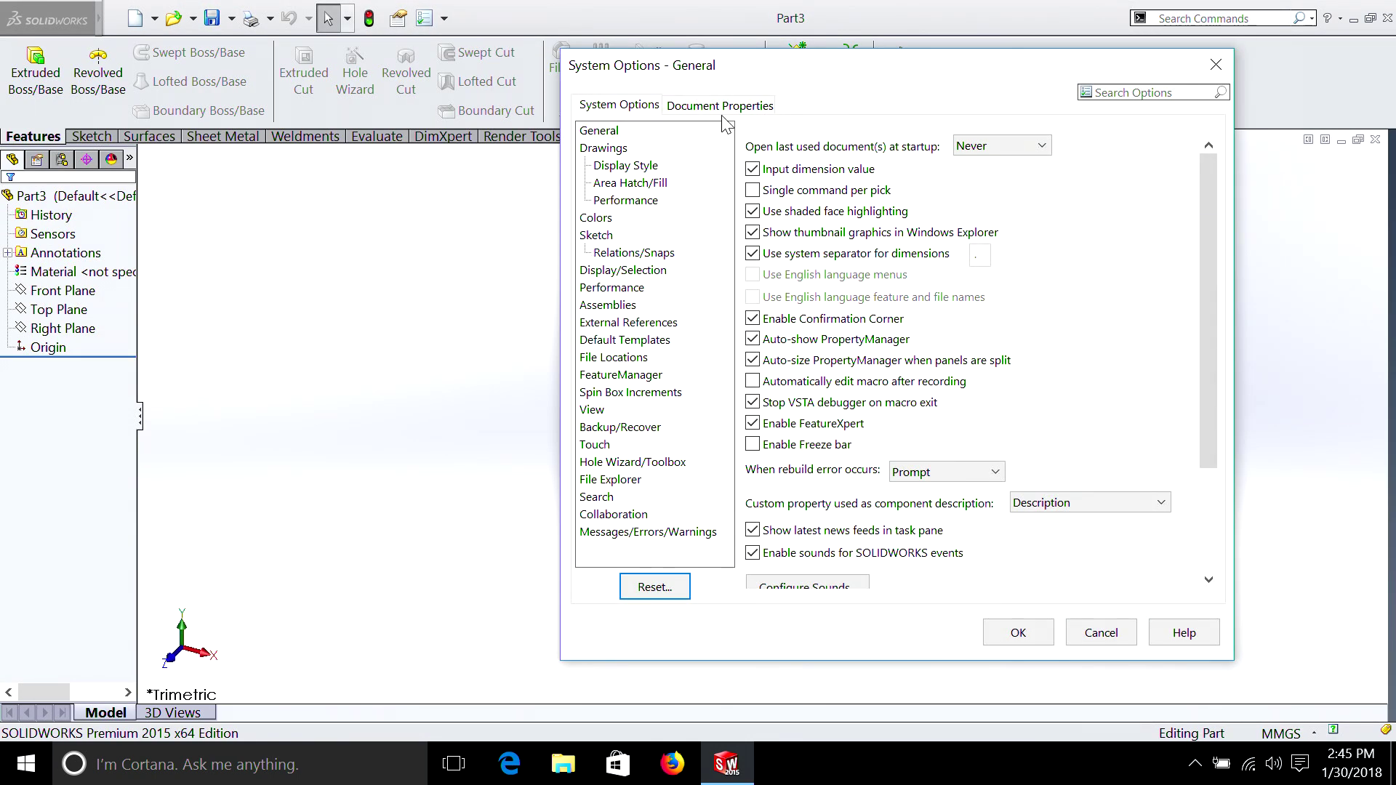
click(722, 107)
click(593, 253)
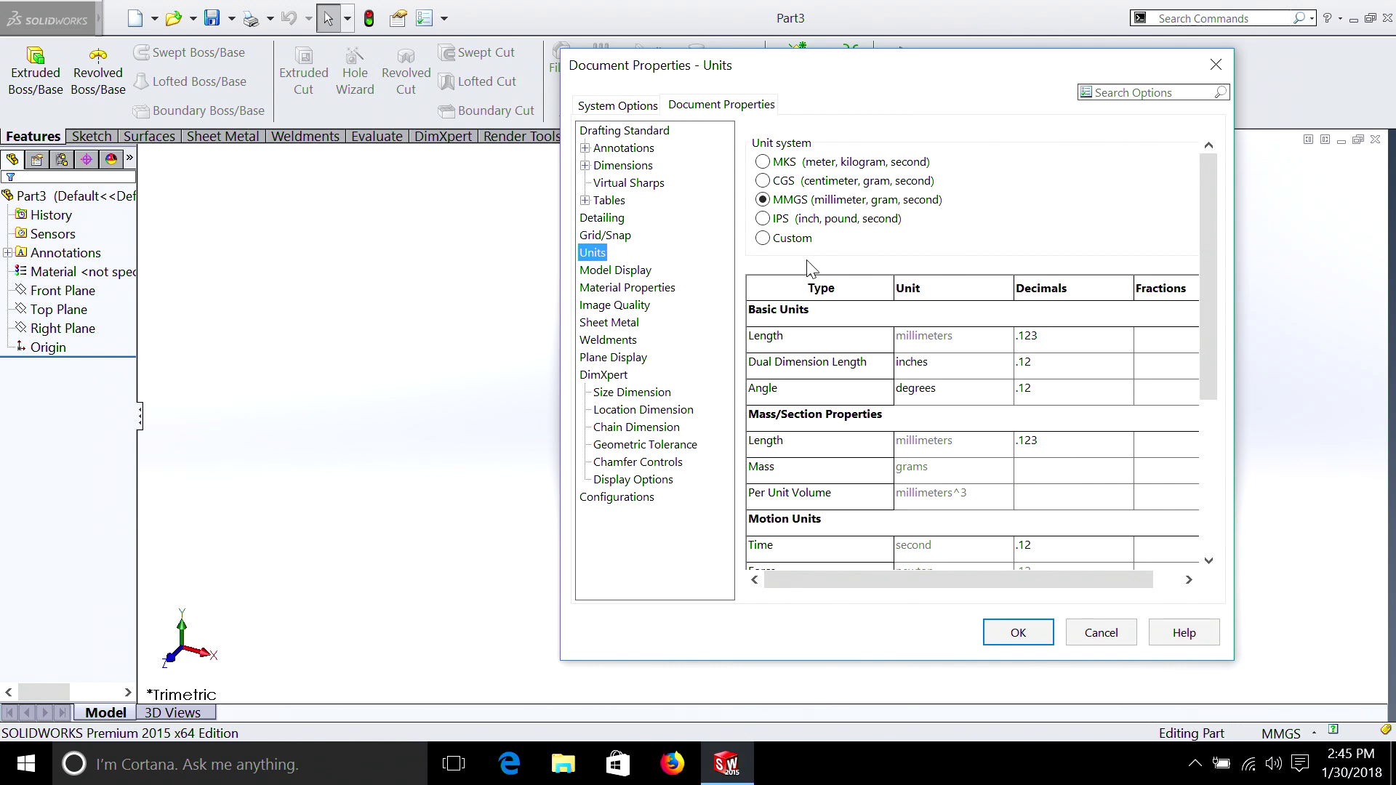
click(762, 219)
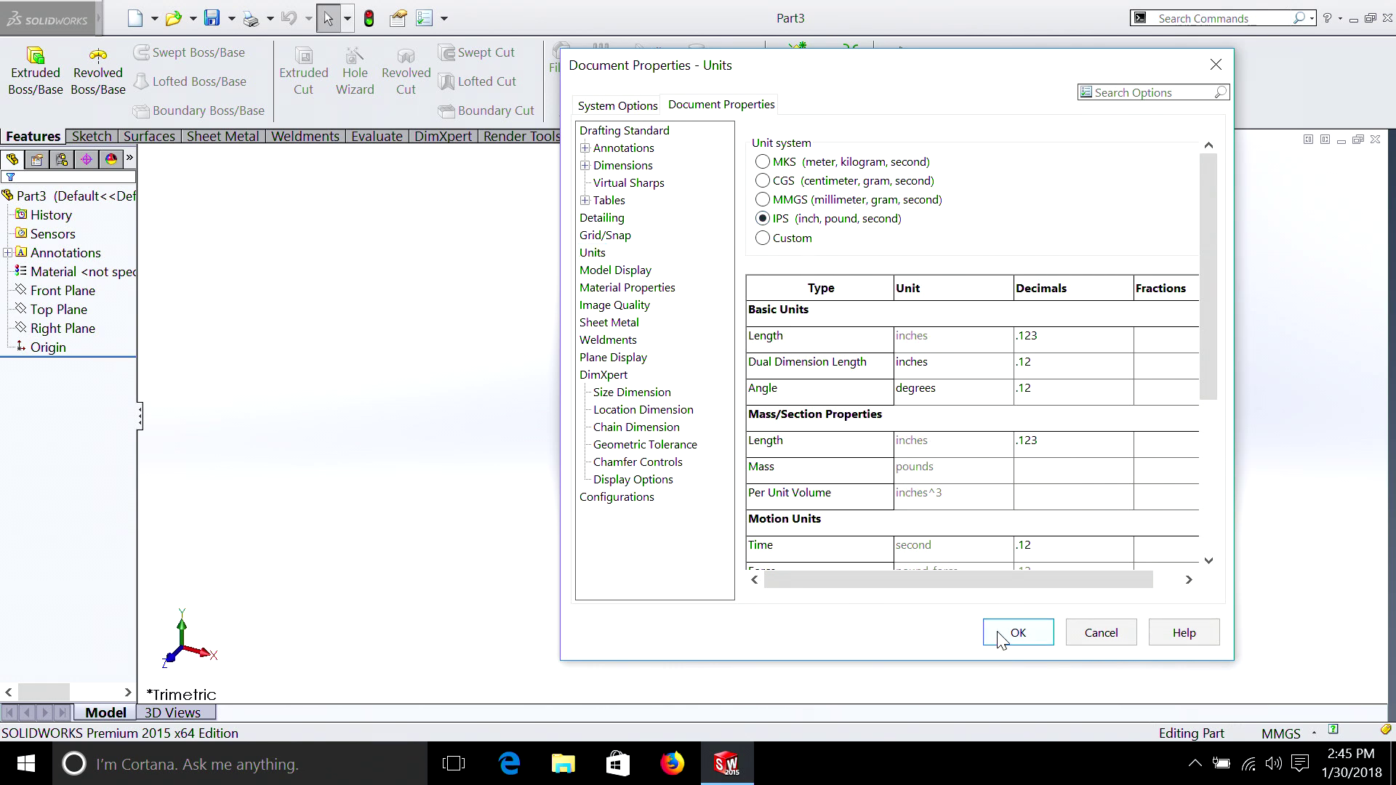
click(1000, 638)
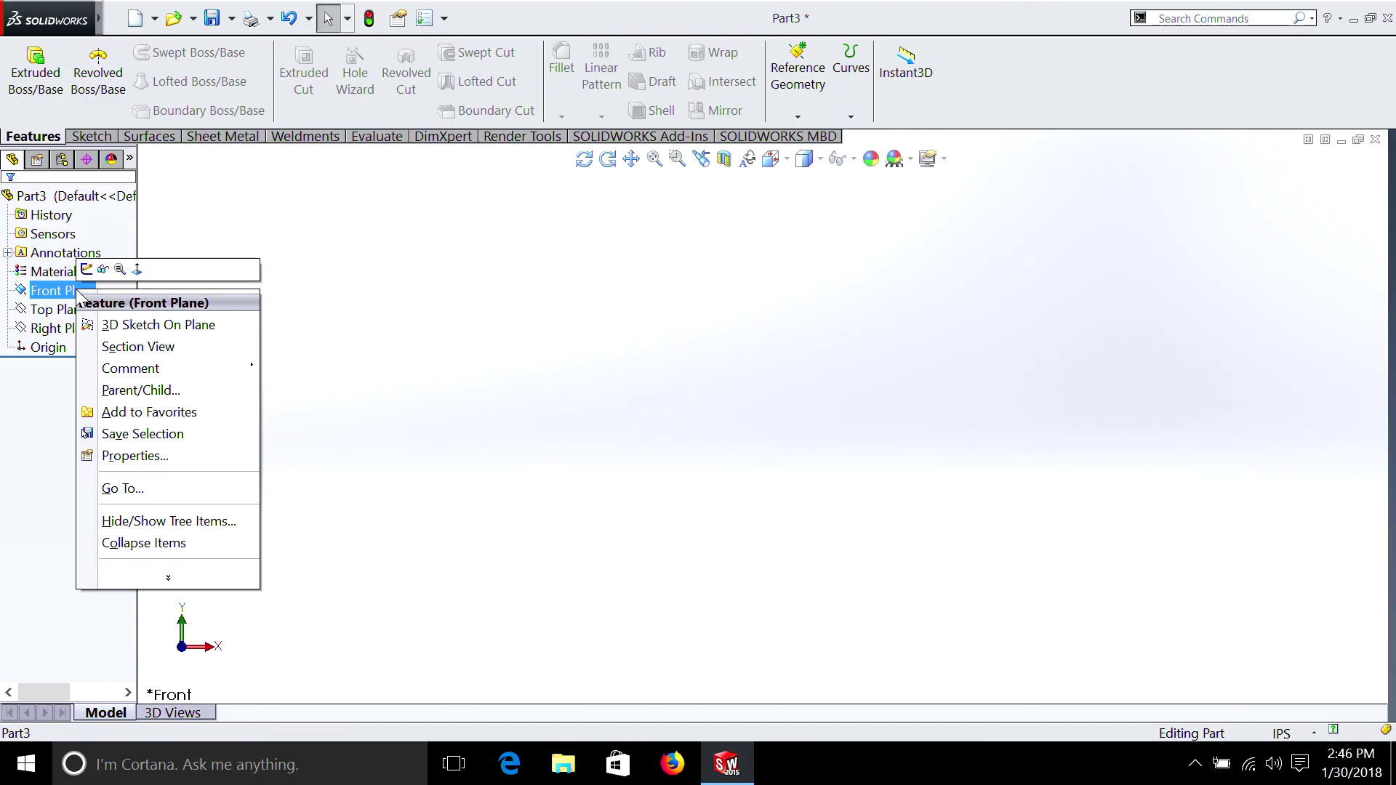
Step: Start a sketch on the Front Plane and draw a circle centred on the origin
click(85, 271)
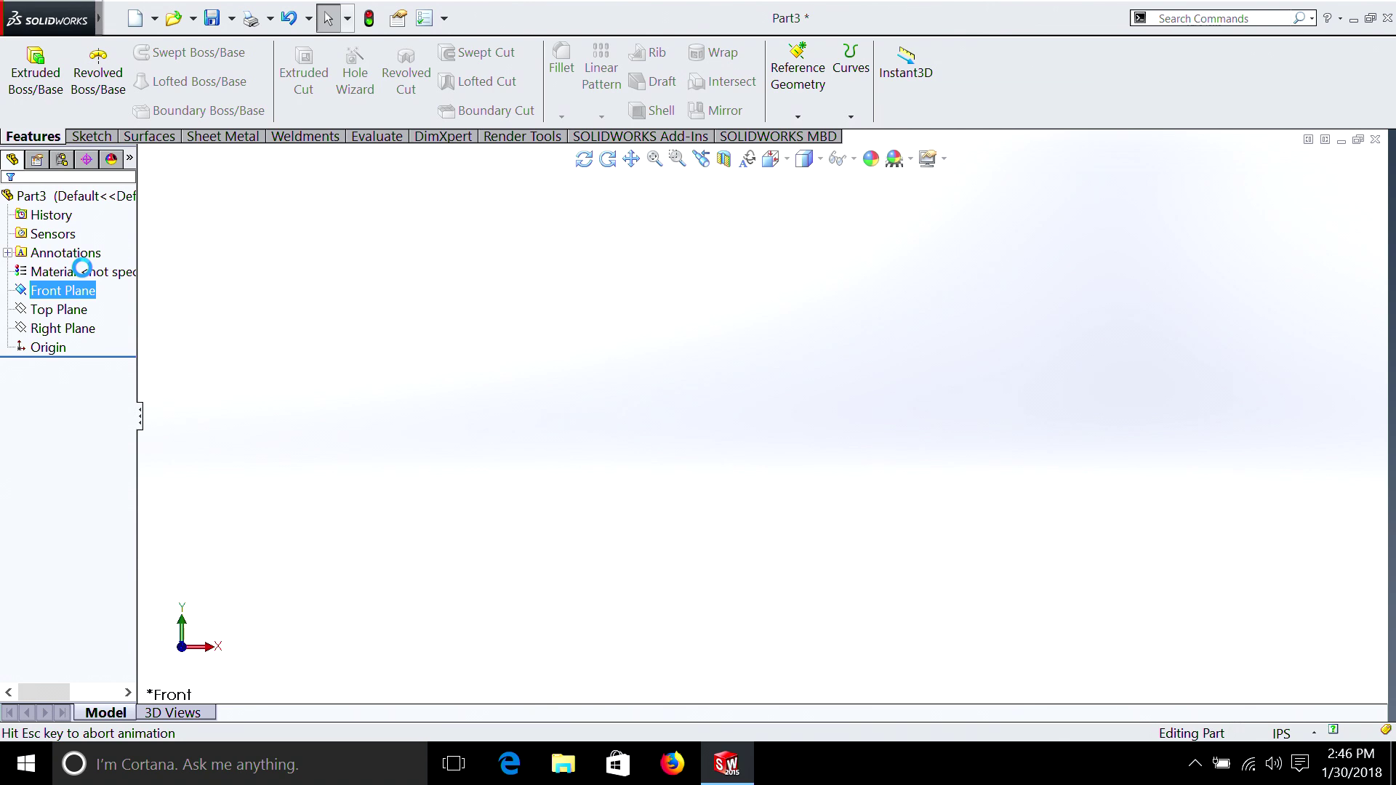
click(161, 50)
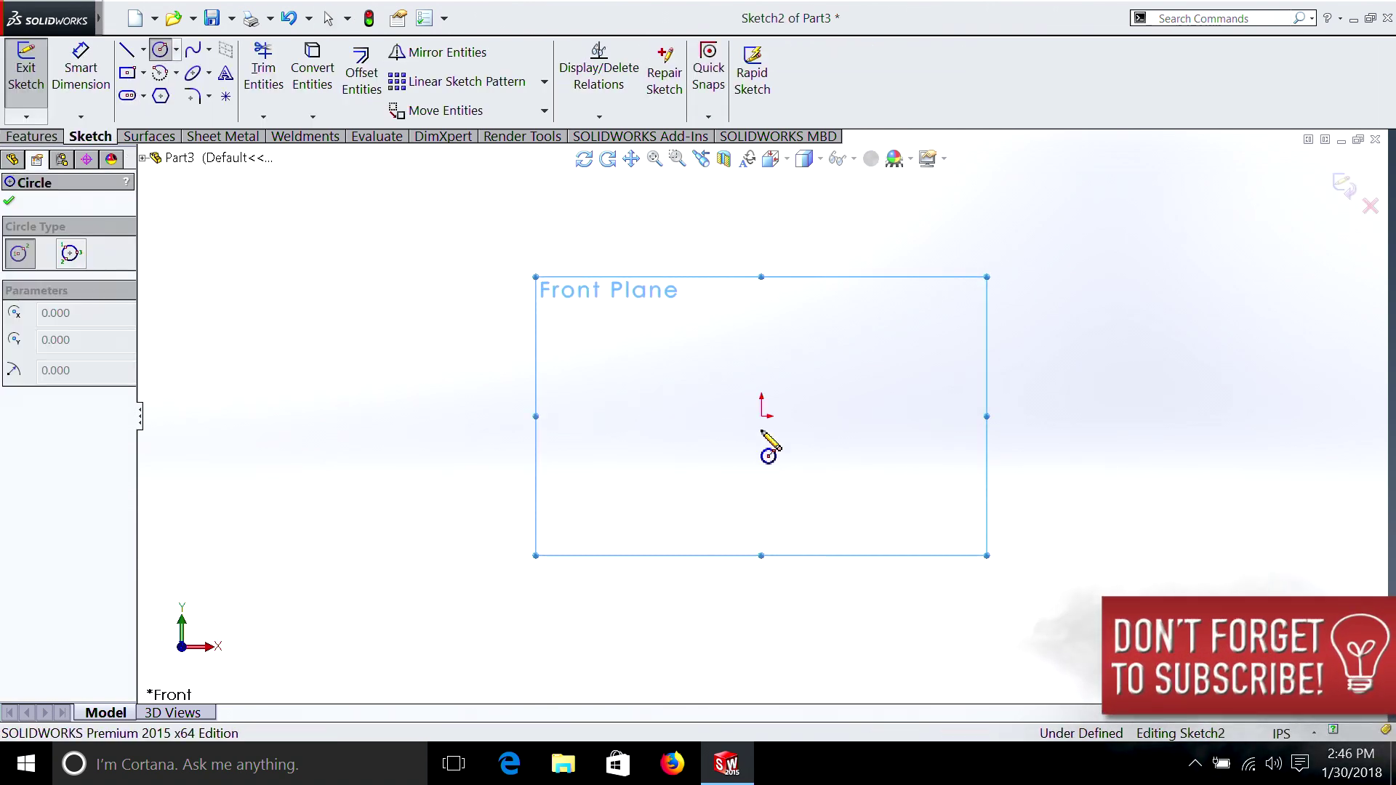
click(762, 416)
click(851, 519)
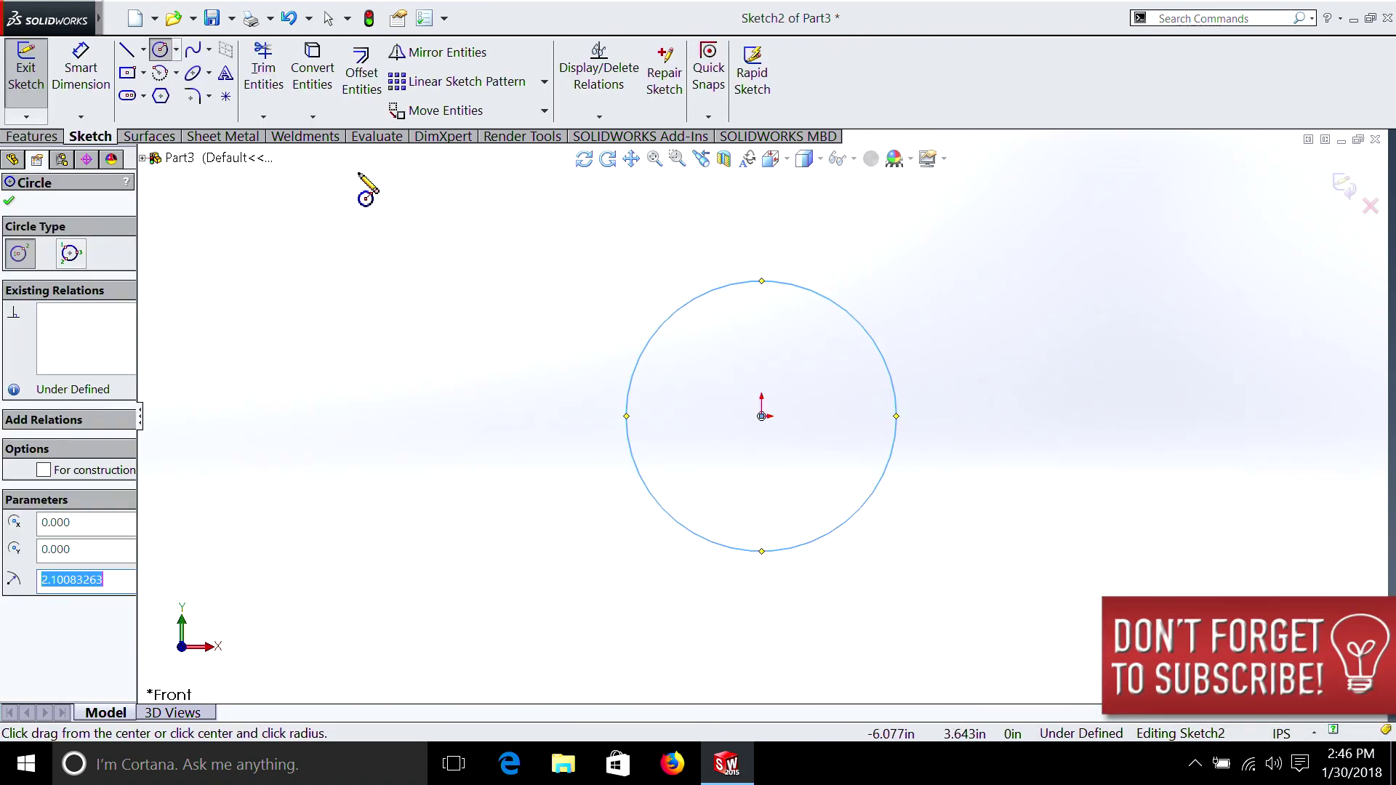
Step: Dimension the circle's diameter to 4 in
click(81, 69)
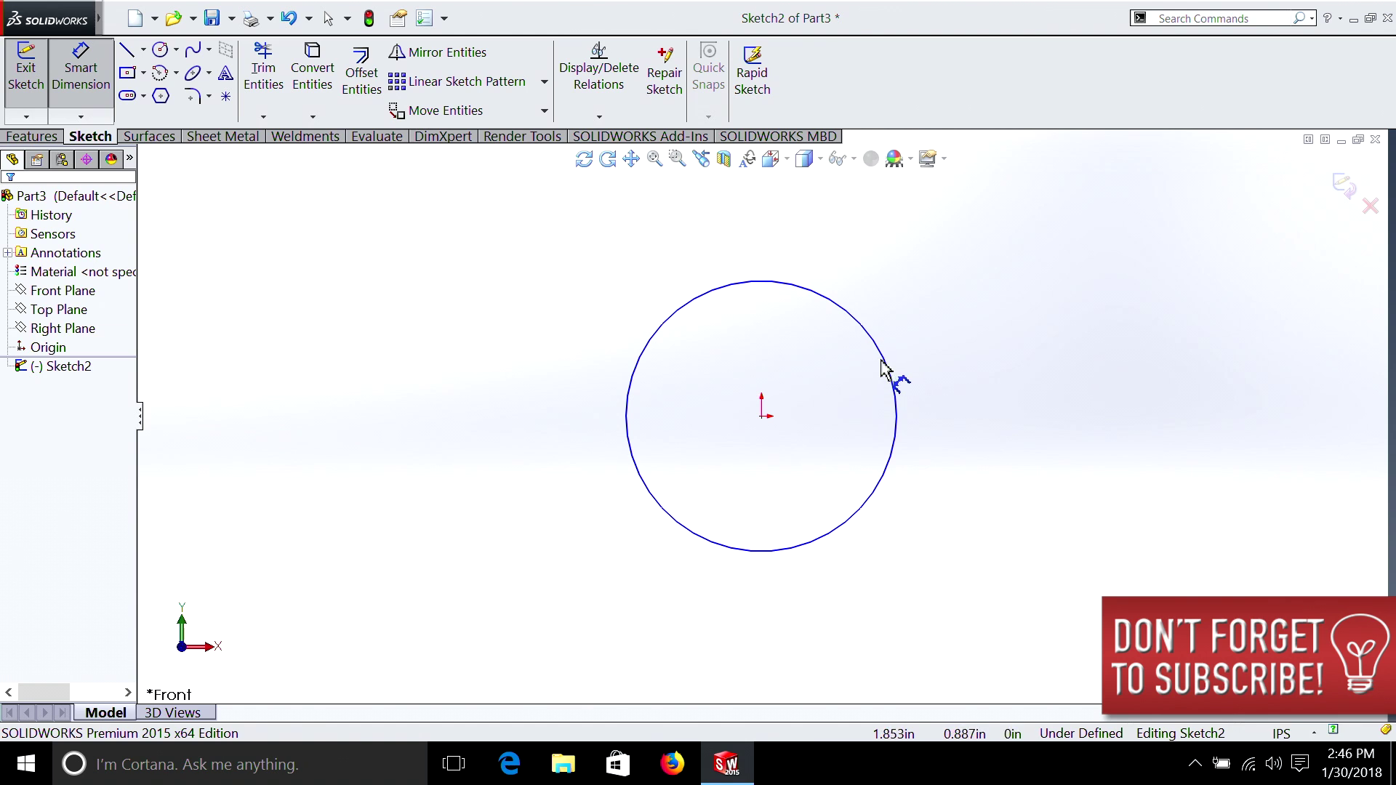
click(886, 367)
click(1006, 462)
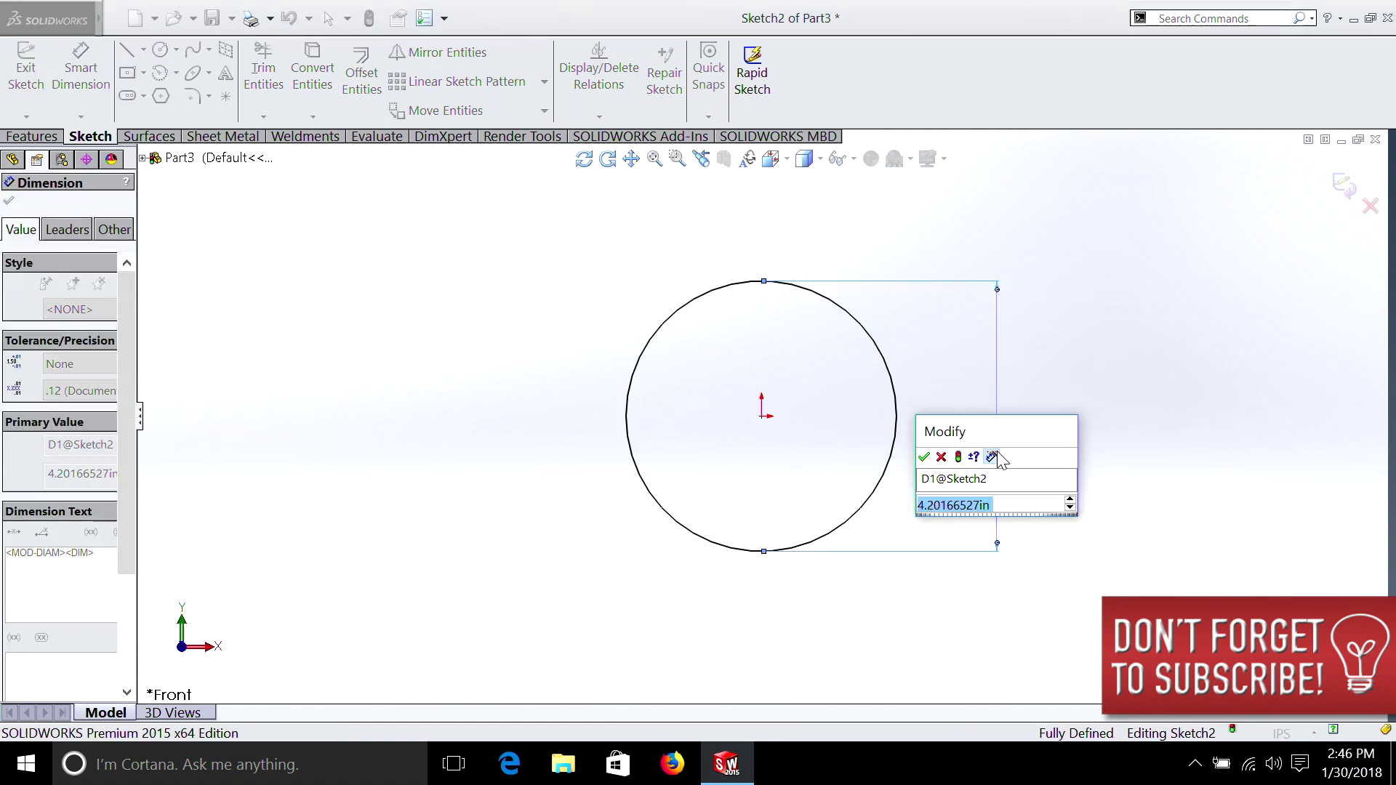
text(4)
key(Return)
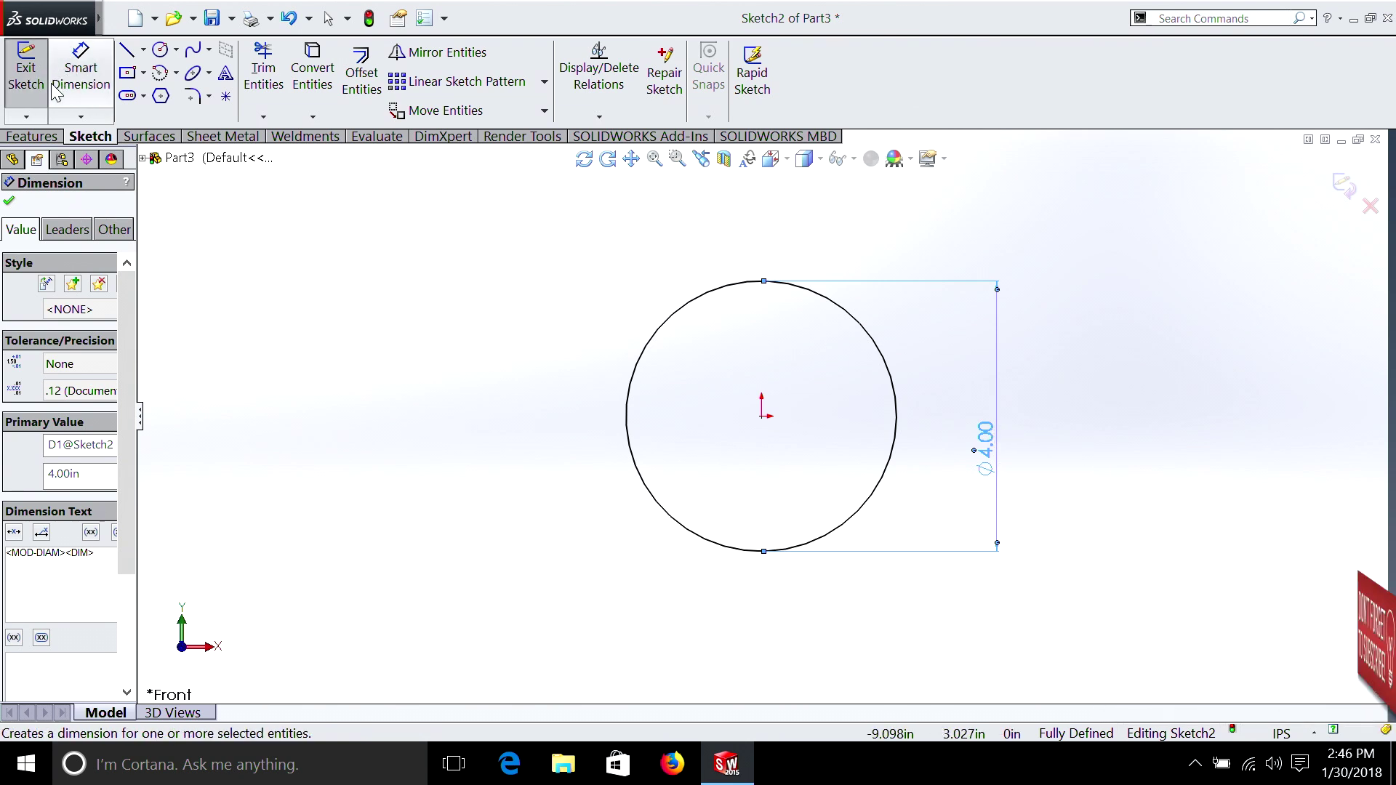
Step: Create a helix on the 4 in circle with a 0.5 in pitch
click(30, 136)
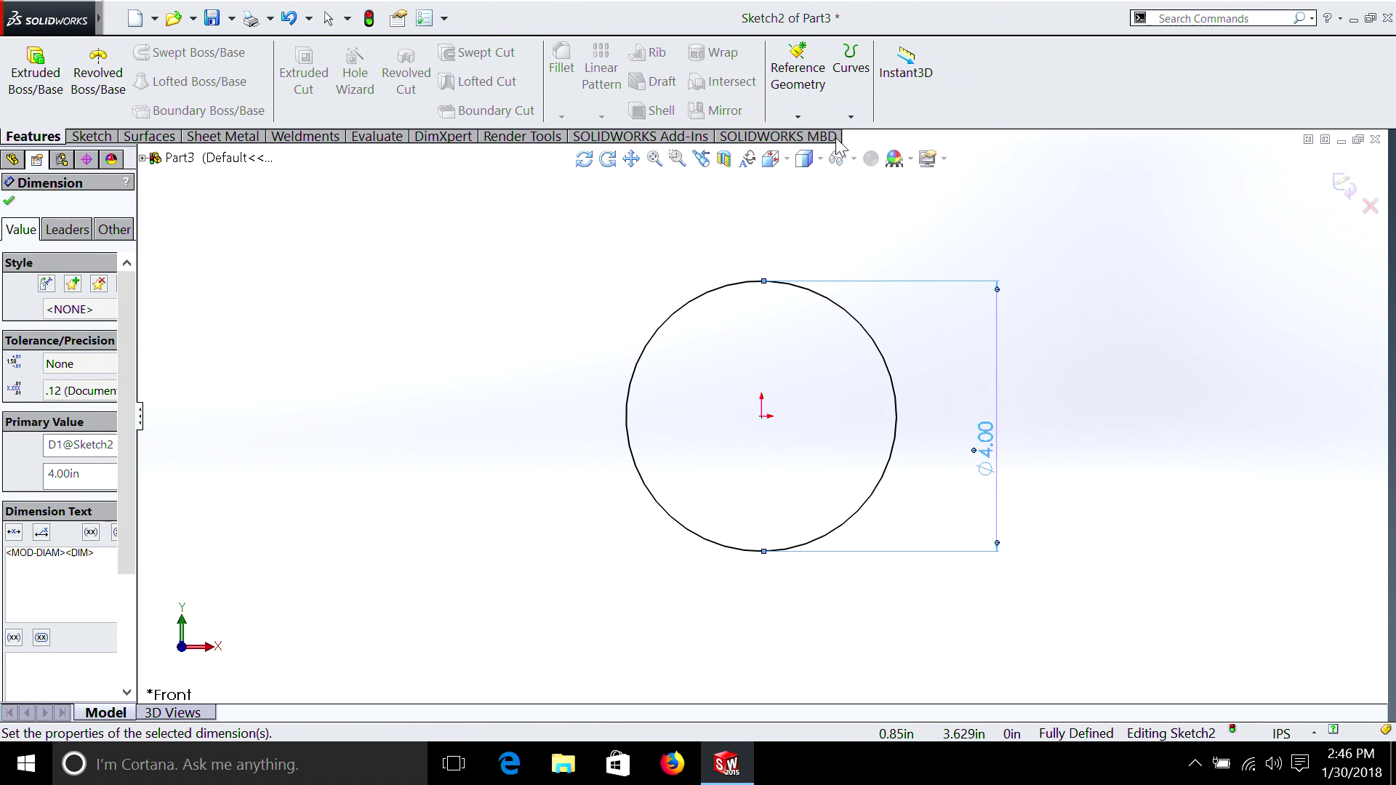
click(851, 116)
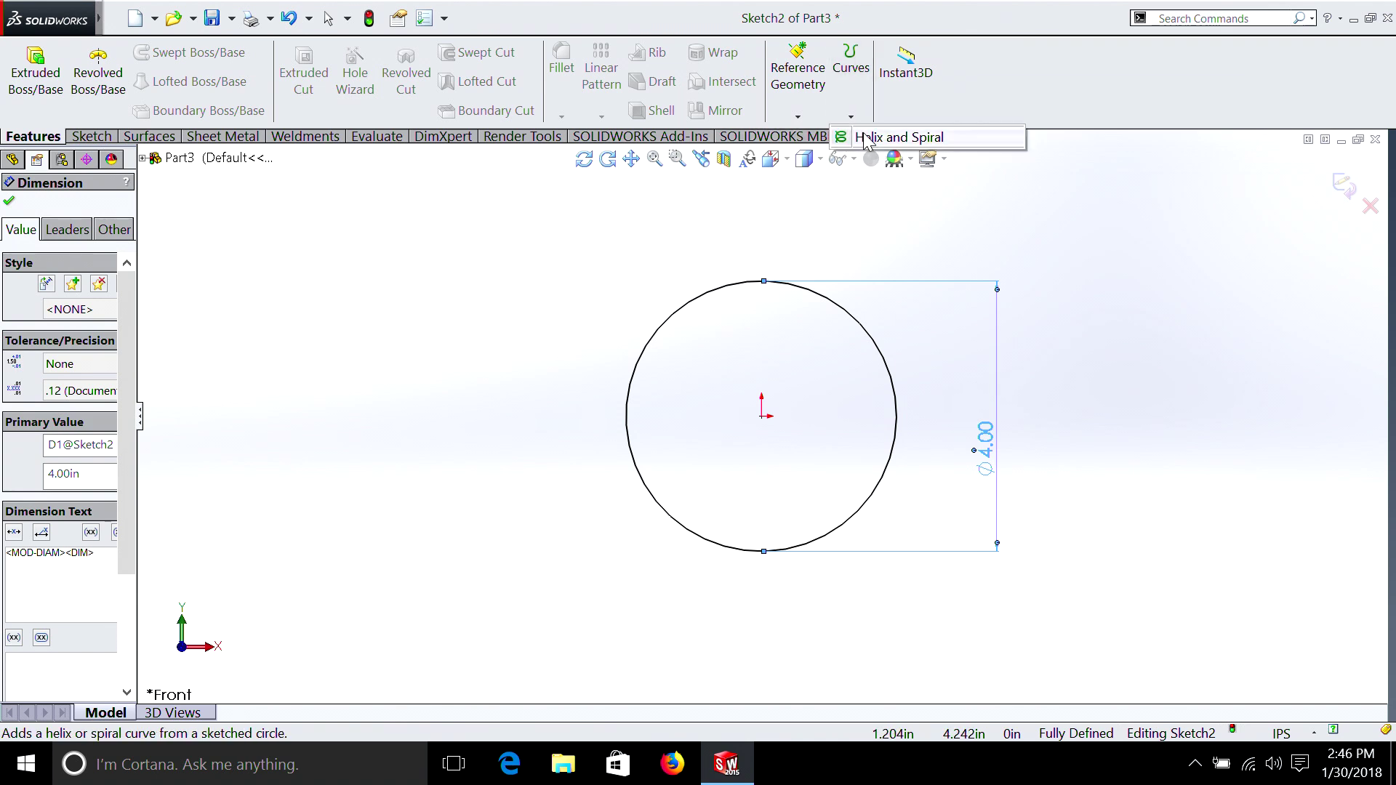
click(865, 139)
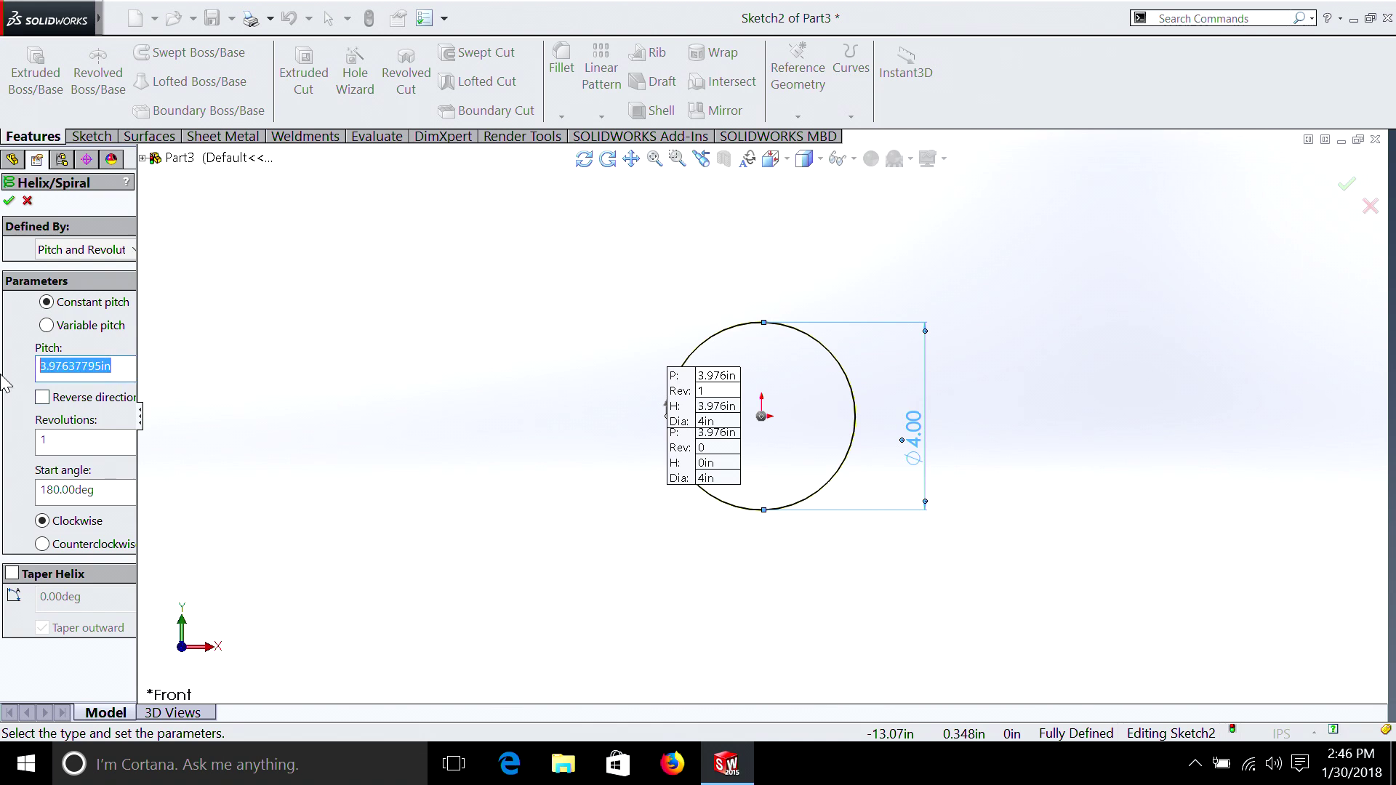
text(0.5)
key(Return)
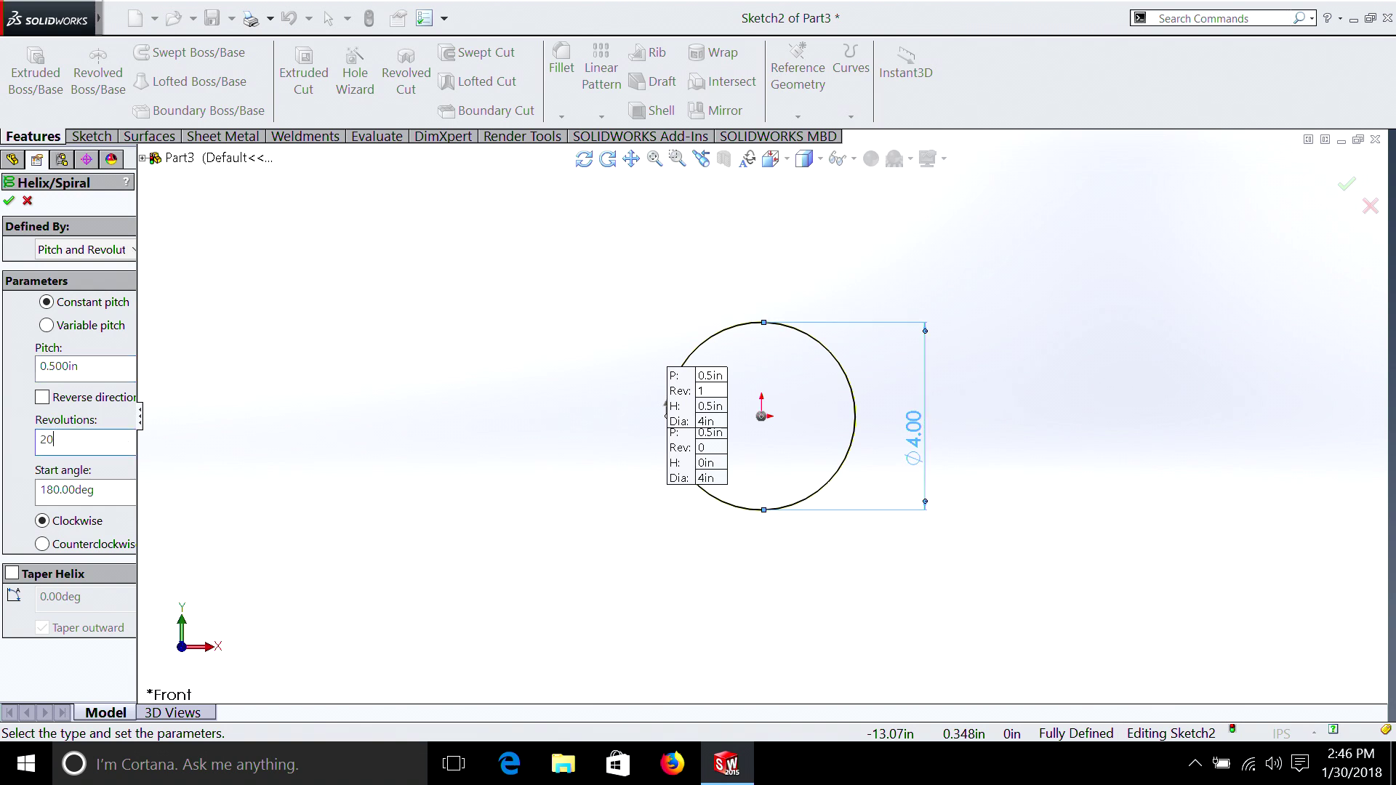
click(10, 202)
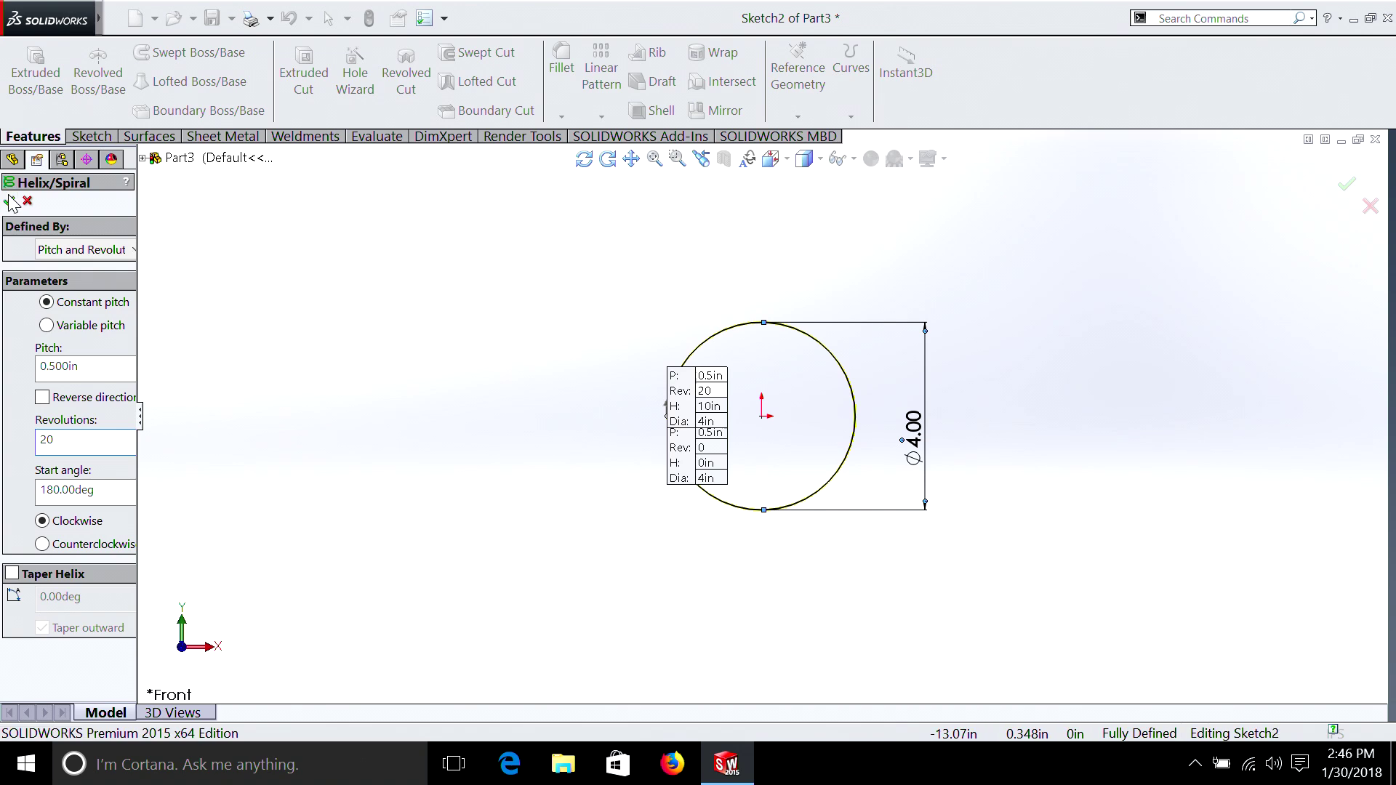
Step: Rotate to an angled view of the coil and bring up Helix/Spiral1's context menu
middle_drag(684, 327, 618, 361)
key(Right)
key(Right)
key(Right)
key(Right)
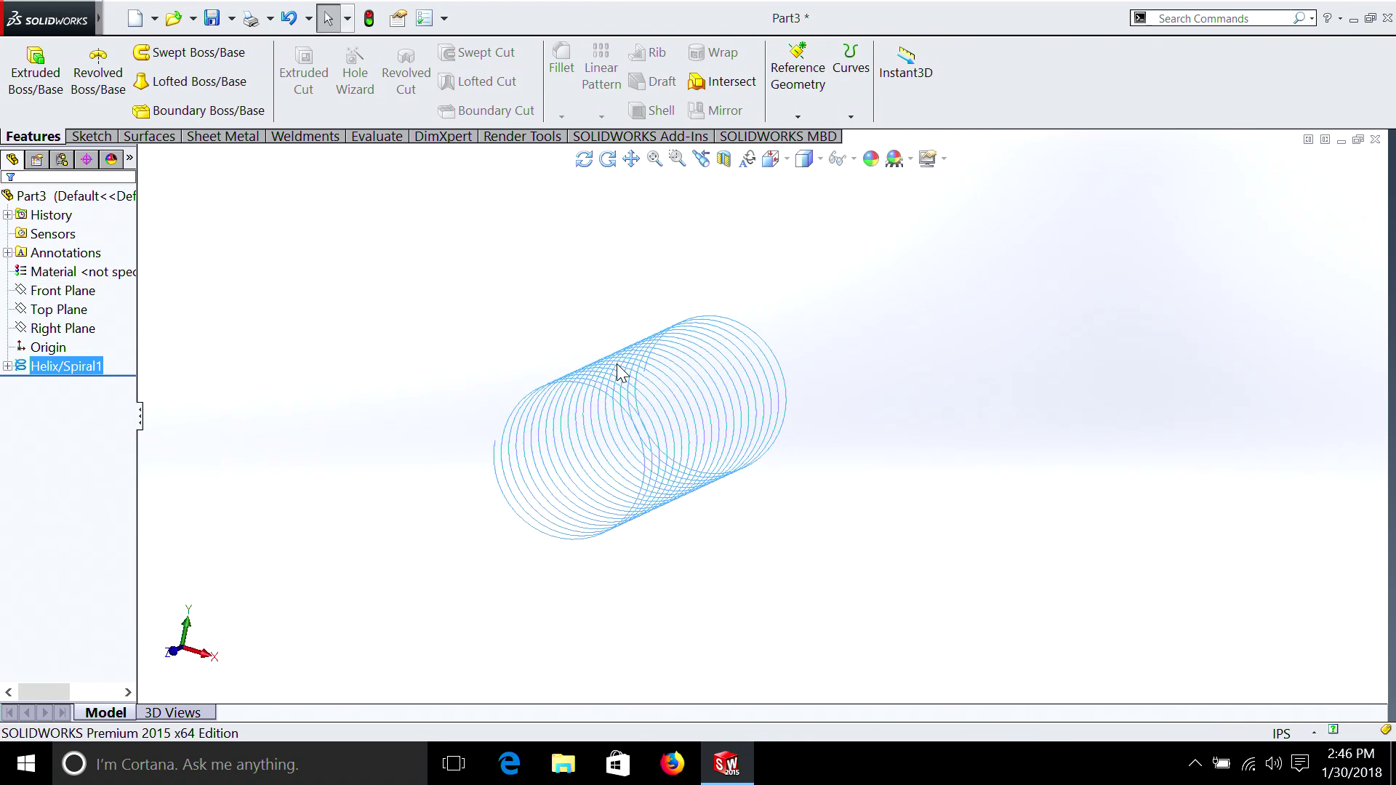
key(Right)
key(Right)
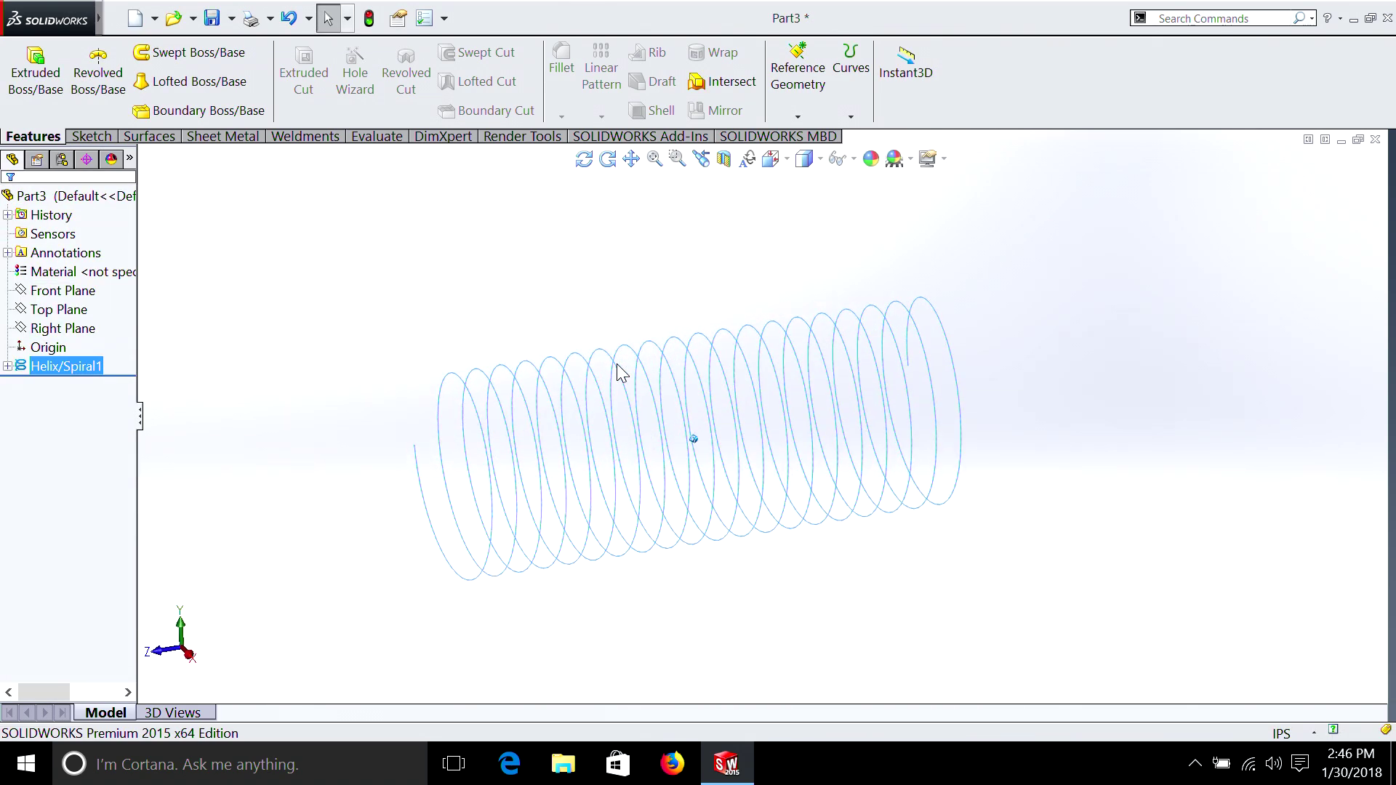
key(Down)
key(Down)
key(Down)
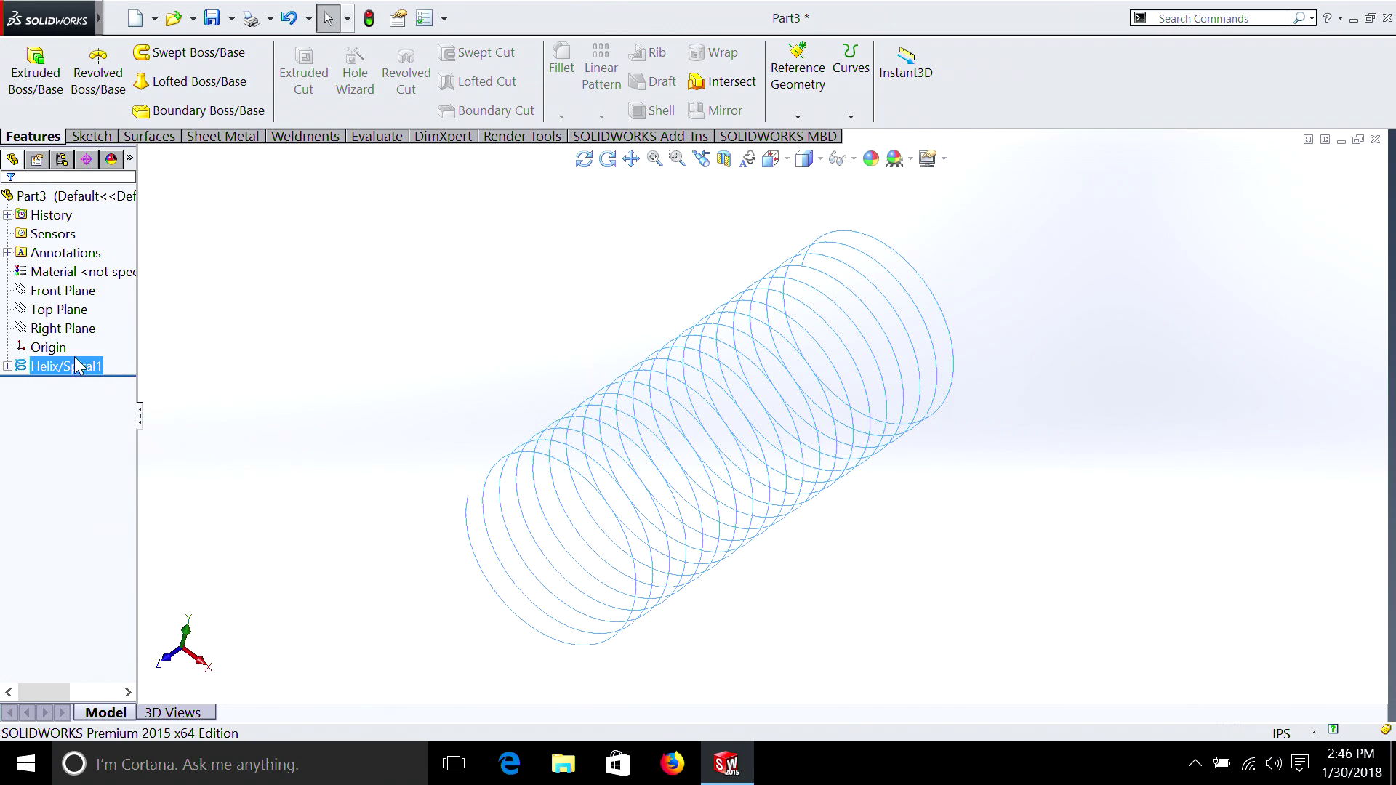
right_click(36, 364)
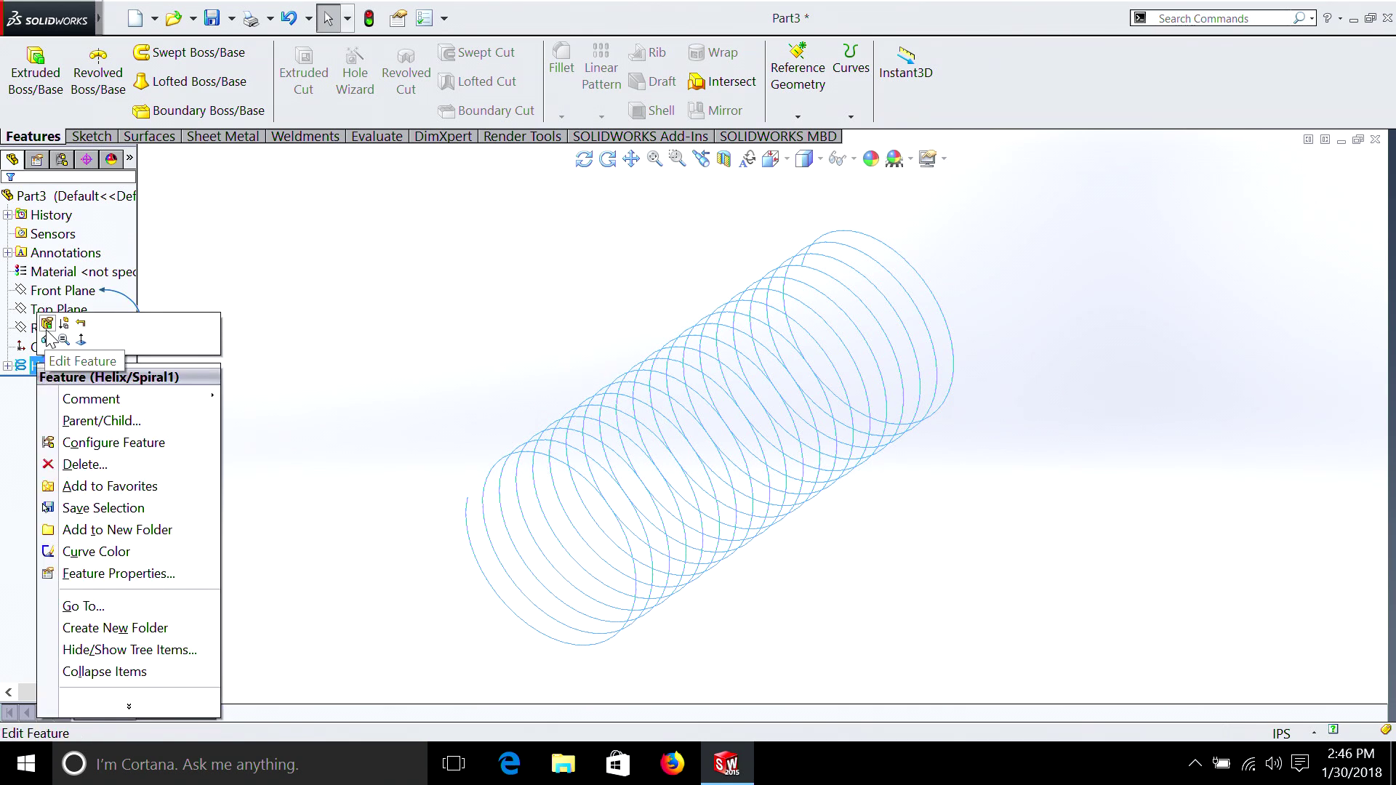
Step: Edit Helix/Spiral1 to a 1 in pitch and 15 revolutions
click(48, 324)
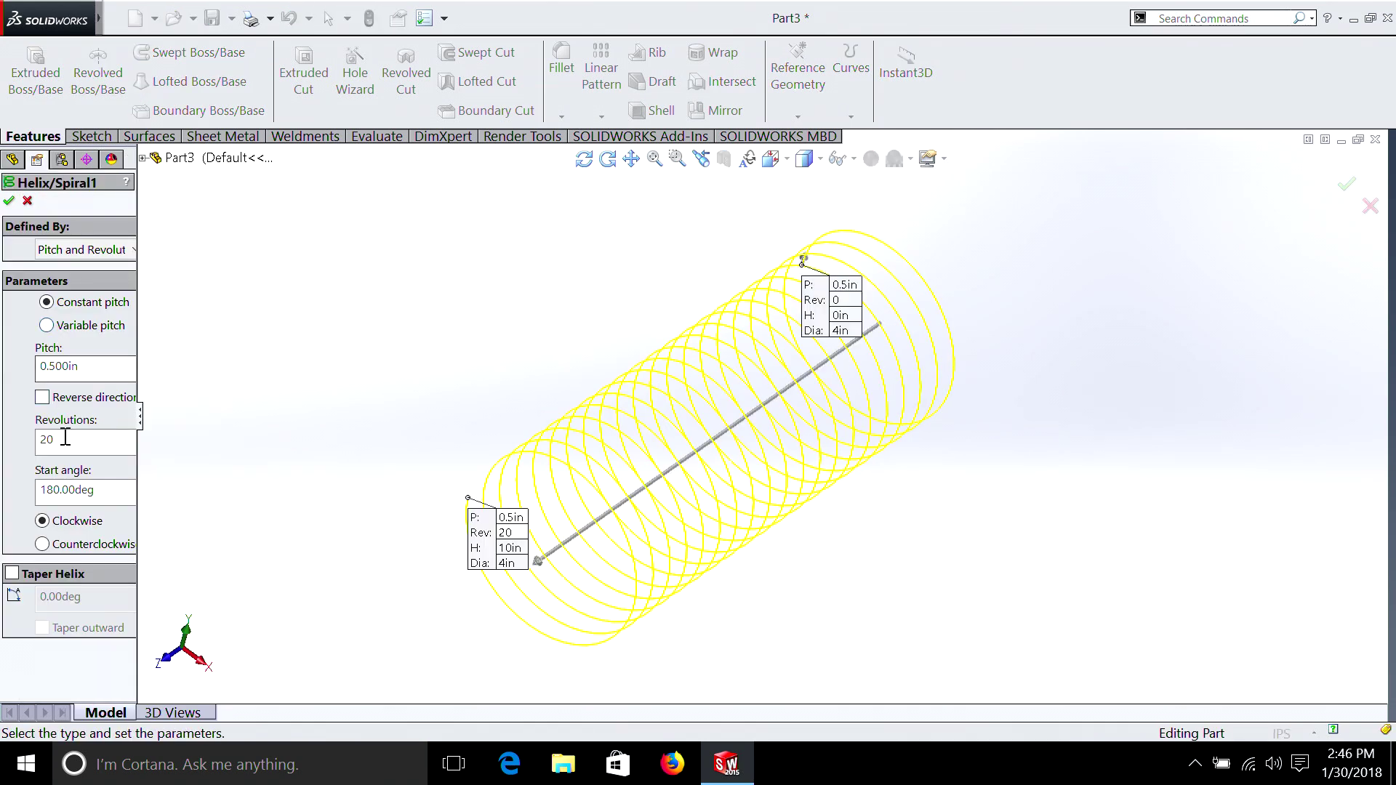
double_click(93, 366)
key(Return)
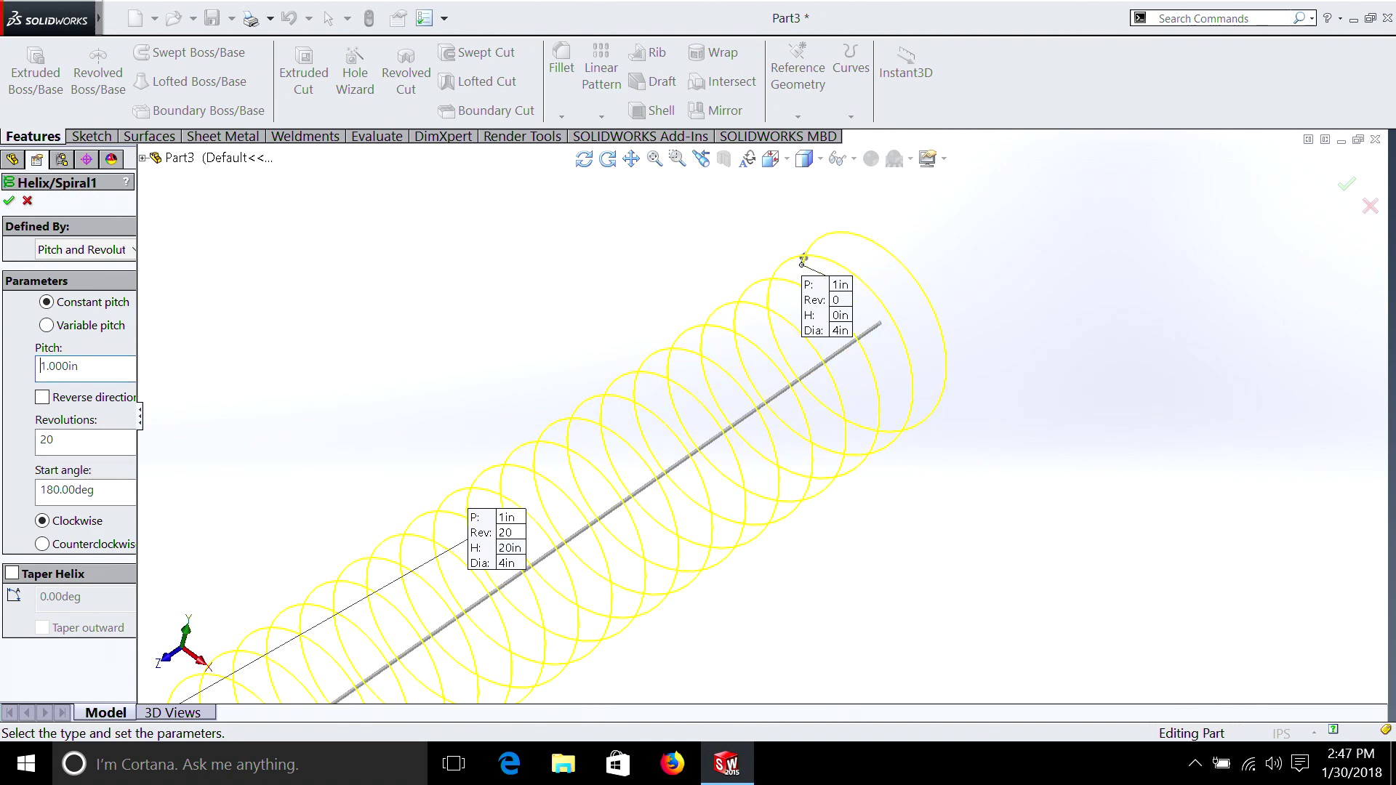
scroll(698, 437, up, 4)
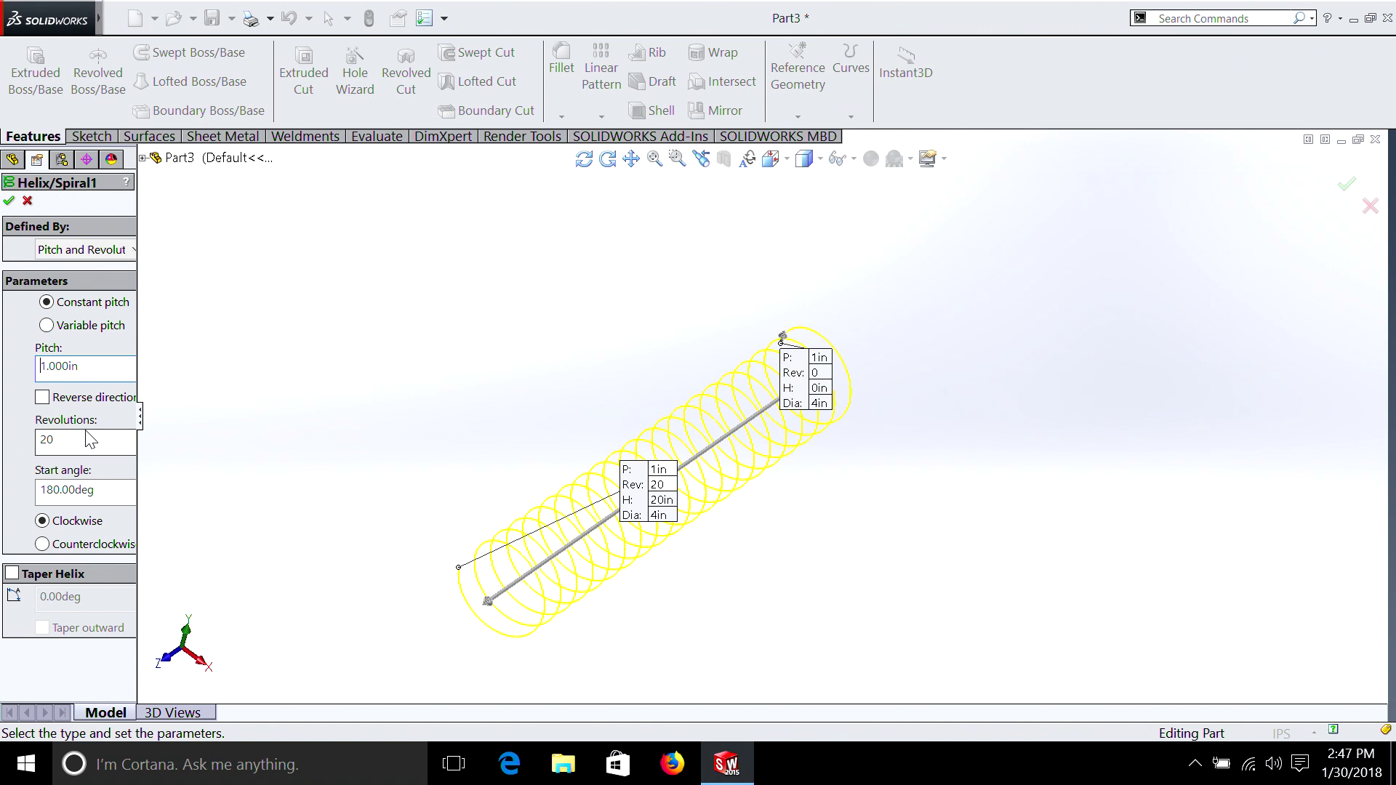
double_click(56, 445)
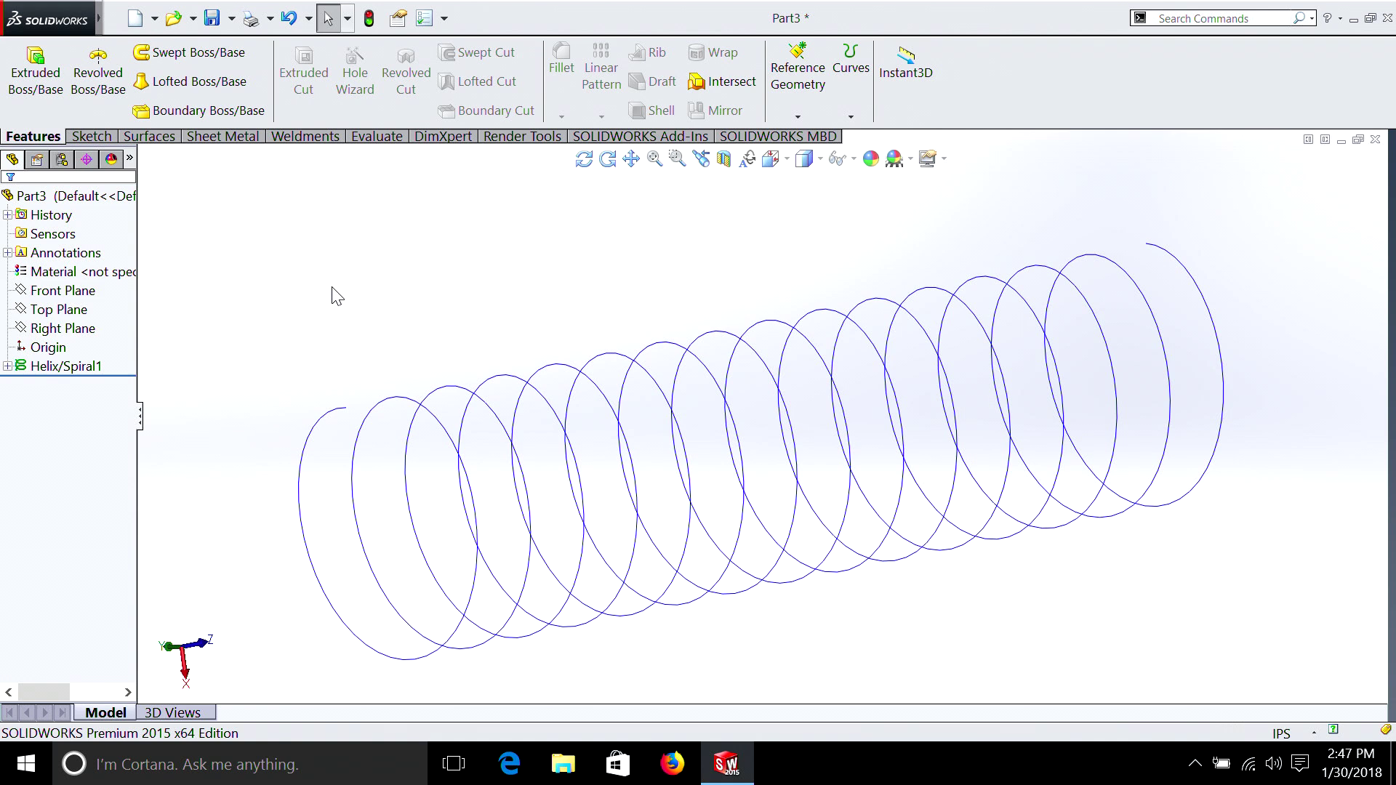
Step: Start a sketch on the Top Plane and draw a small circle near the helix start
click(62, 312)
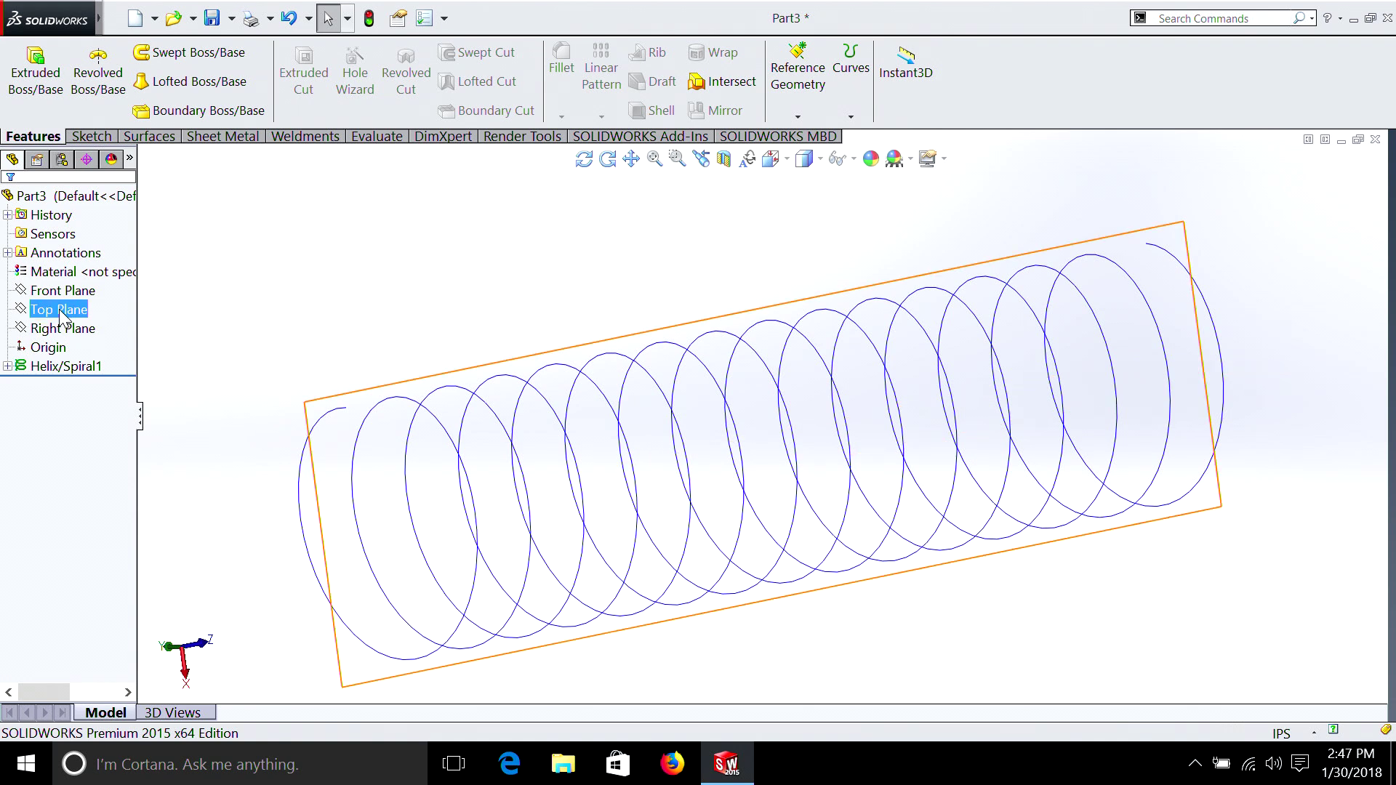
right_click(60, 309)
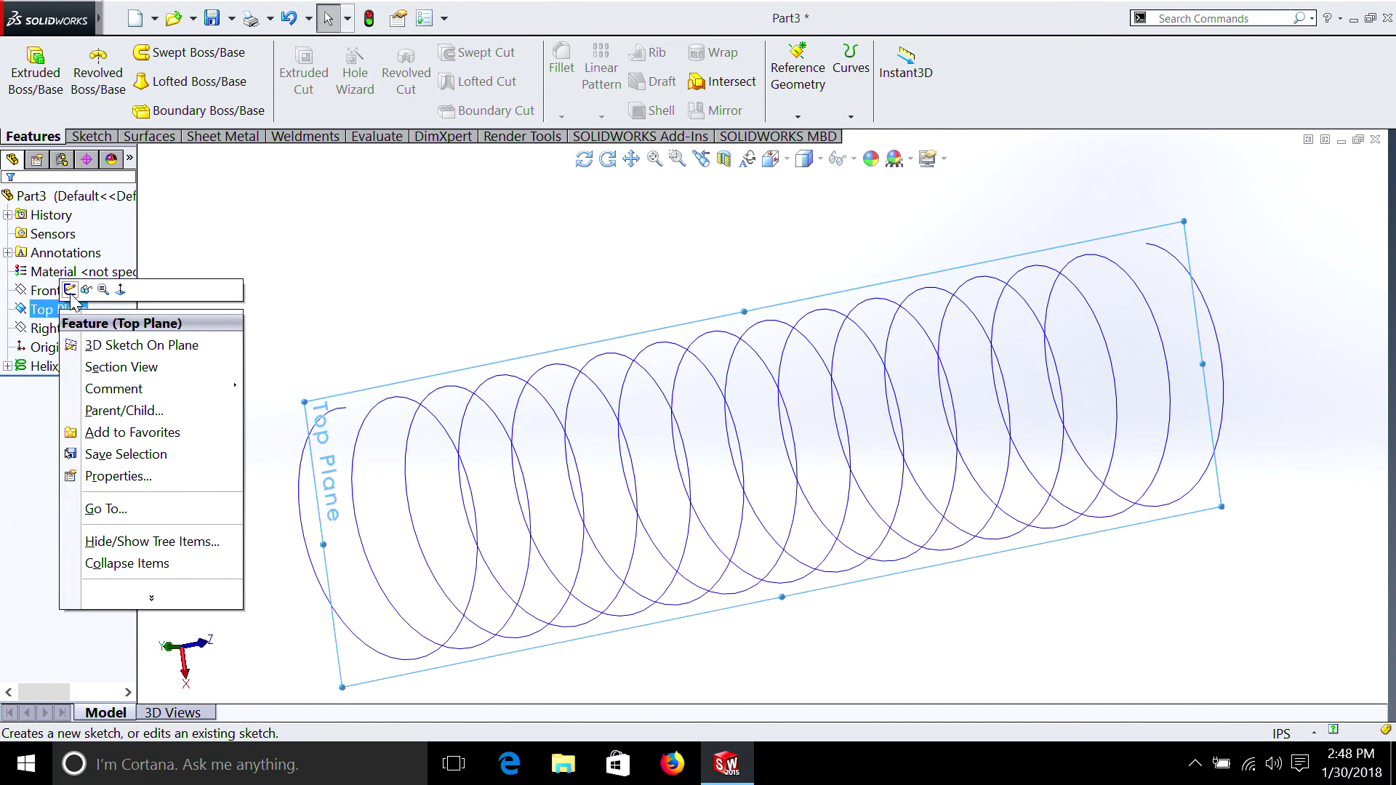
click(70, 295)
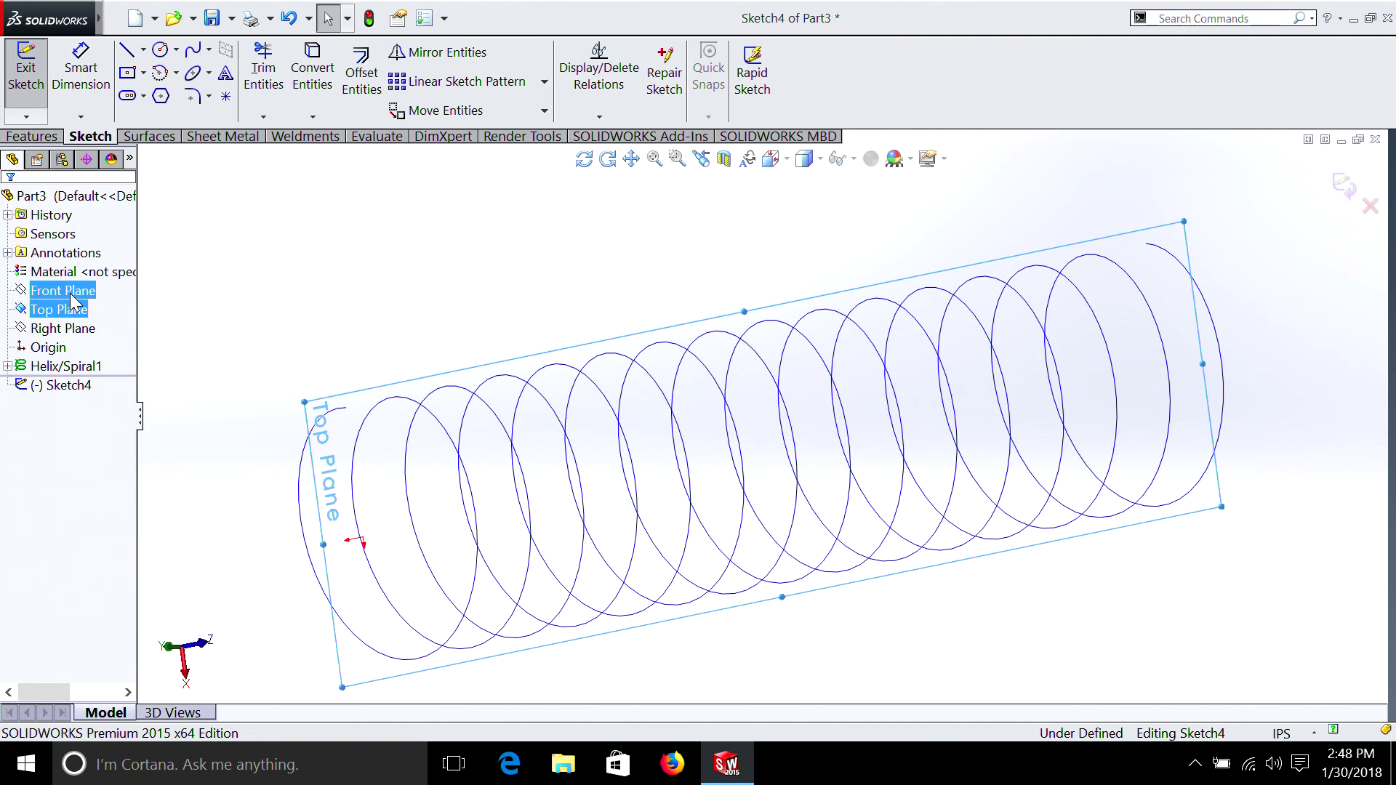
click(161, 49)
click(357, 438)
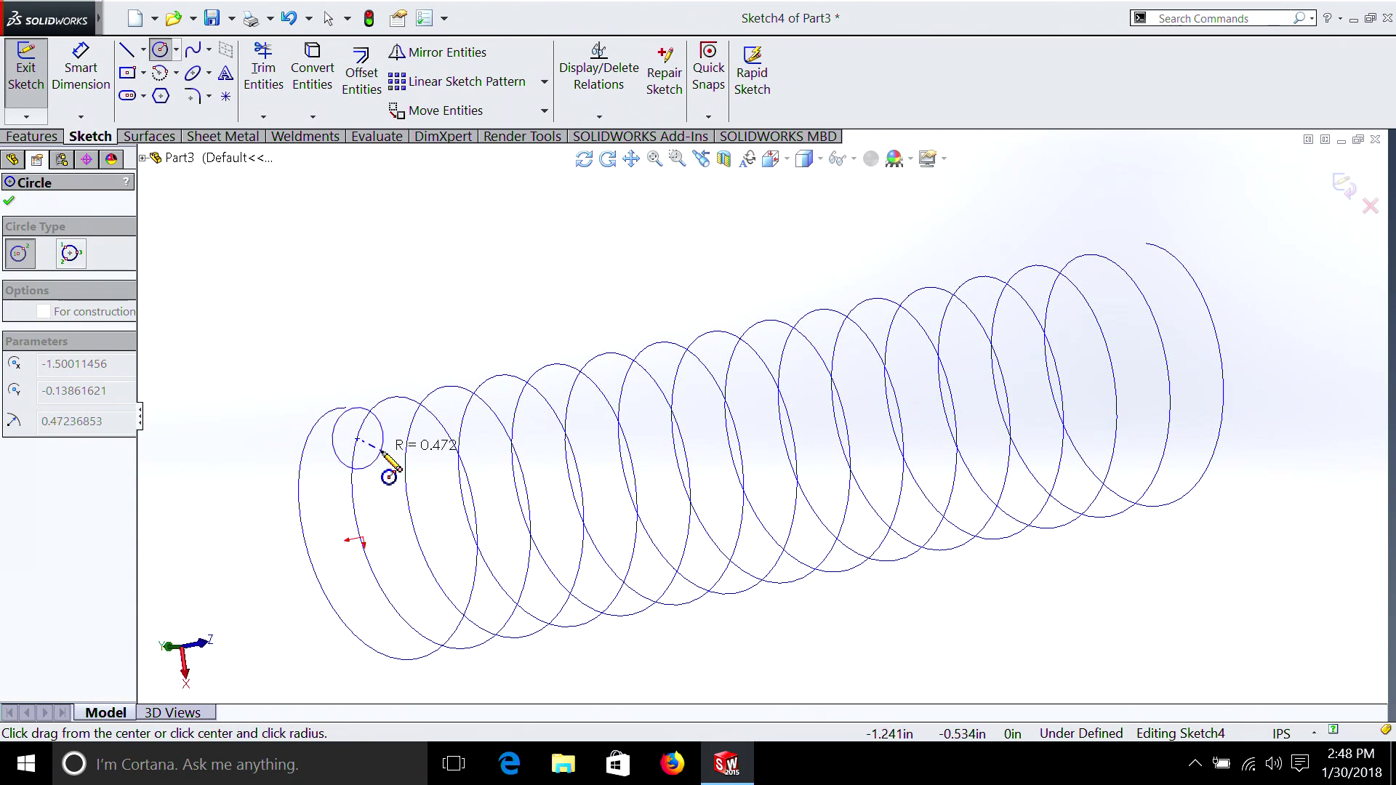
click(382, 452)
Step: Dimension the circle's diameter to 0.5 in
right_drag(390, 473, 375, 433)
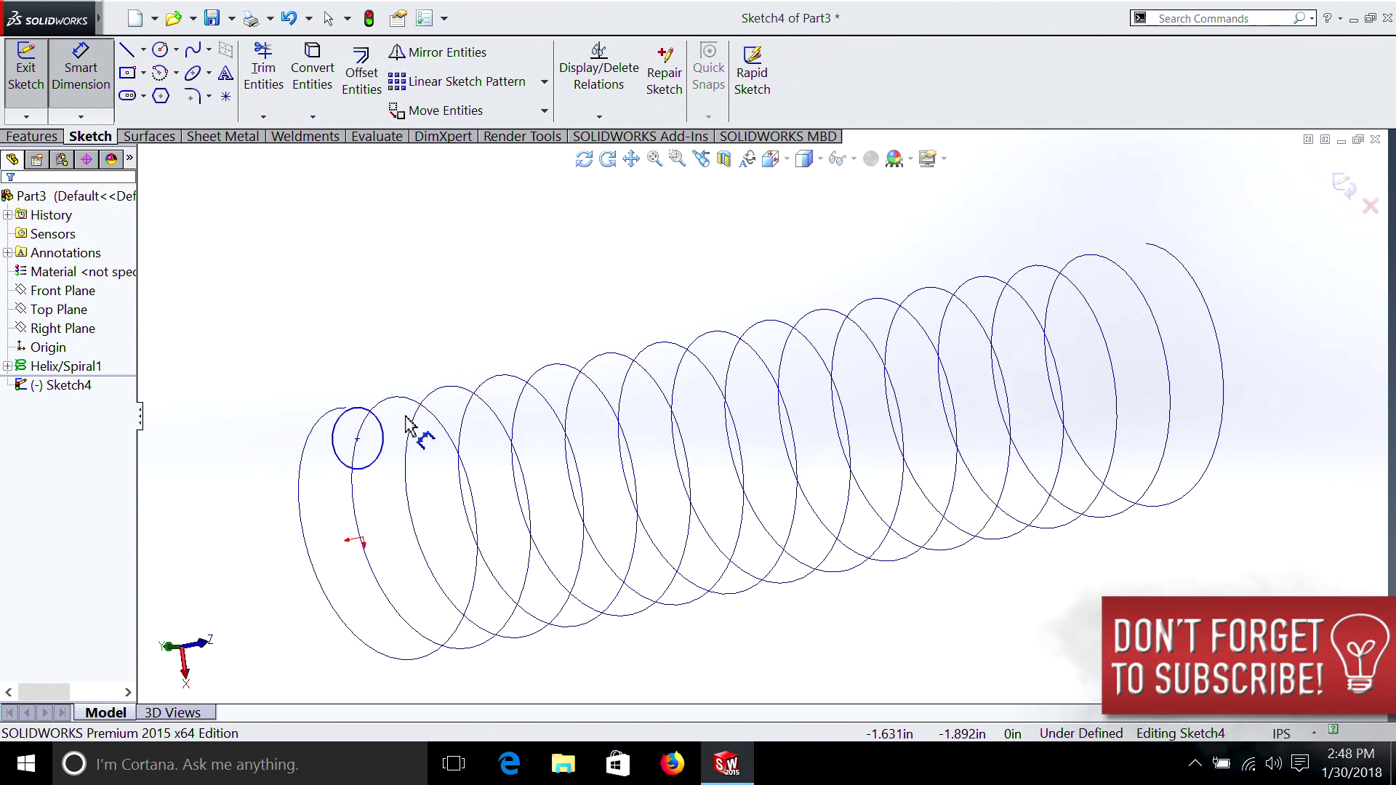
click(374, 429)
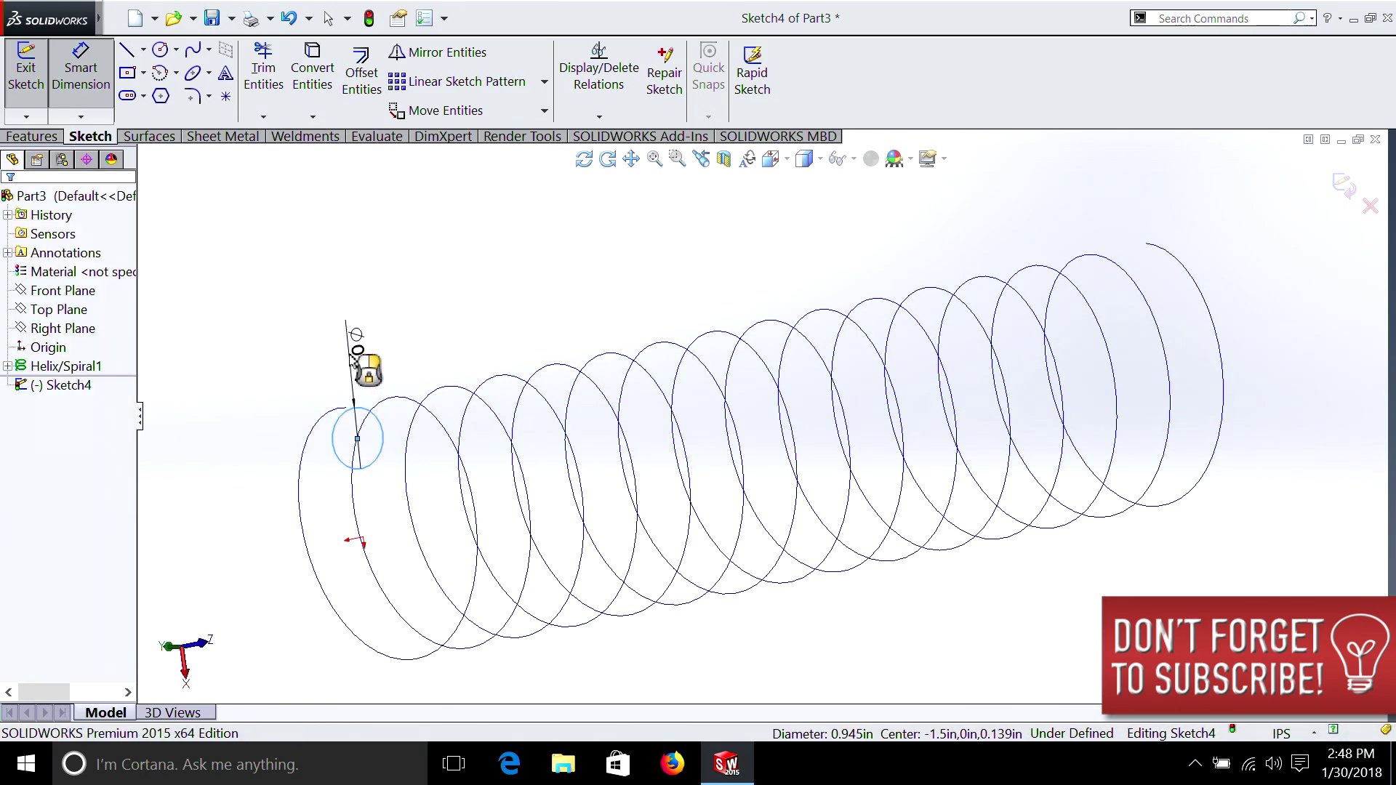
click(353, 360)
text(0.5)
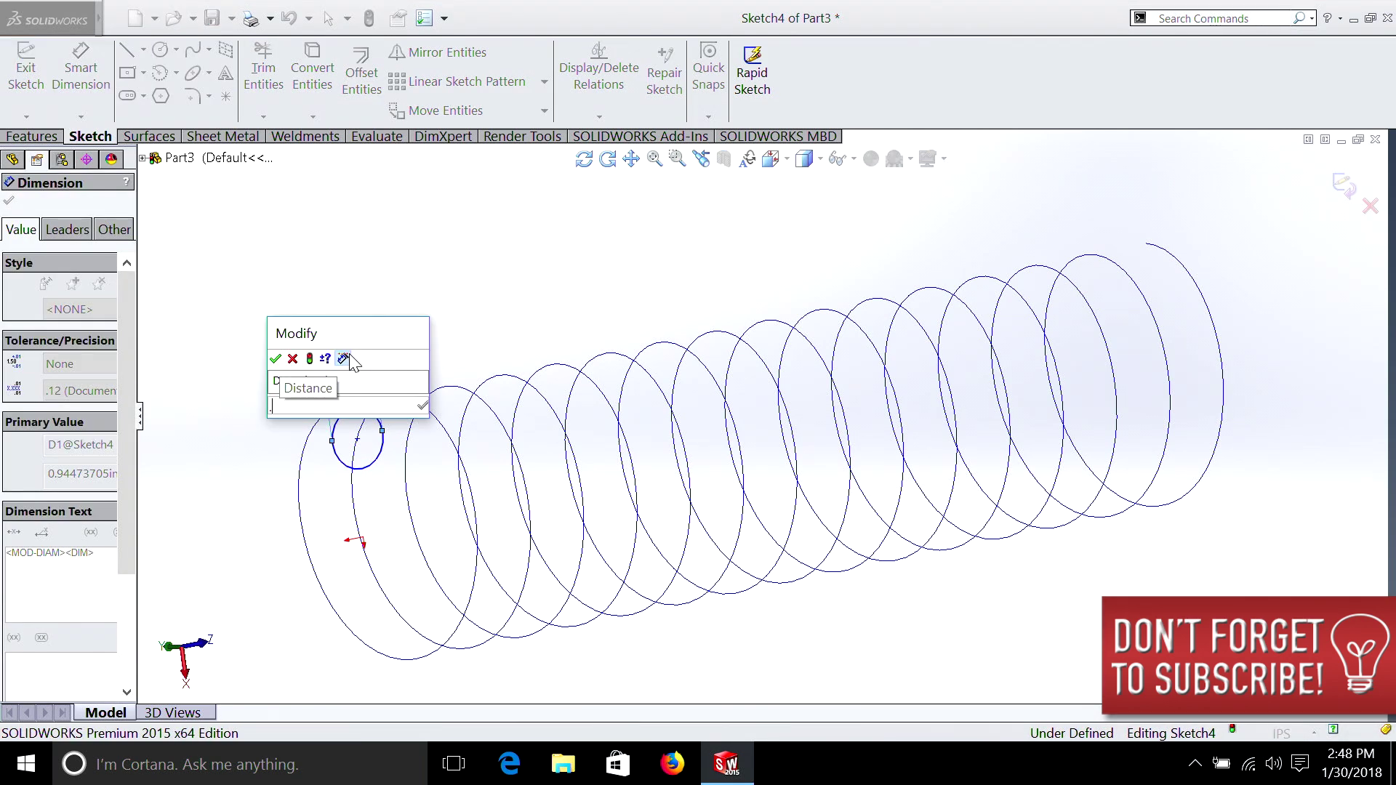
key(Return)
scroll(351, 361, down, 3)
scroll(351, 361, up, 5)
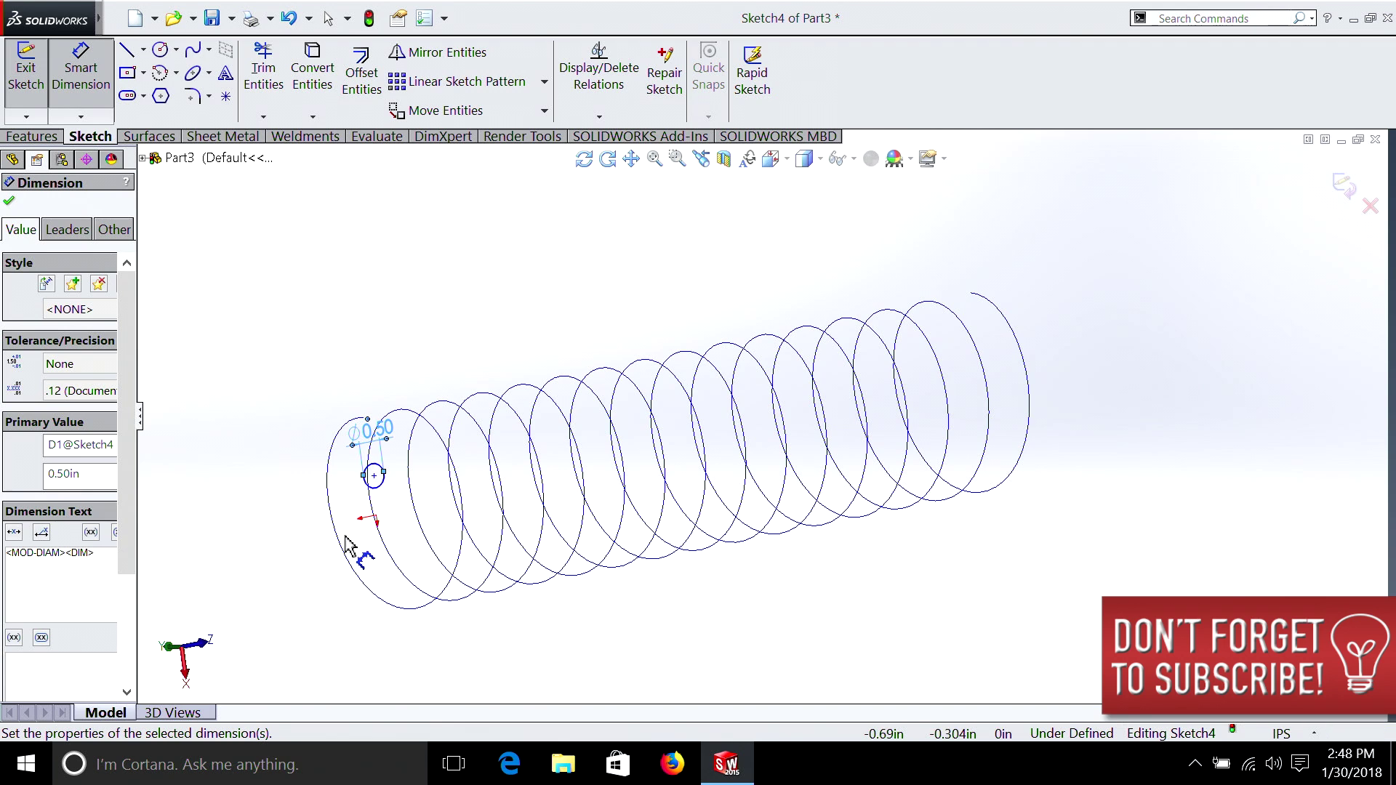
scroll(418, 476, down, 6)
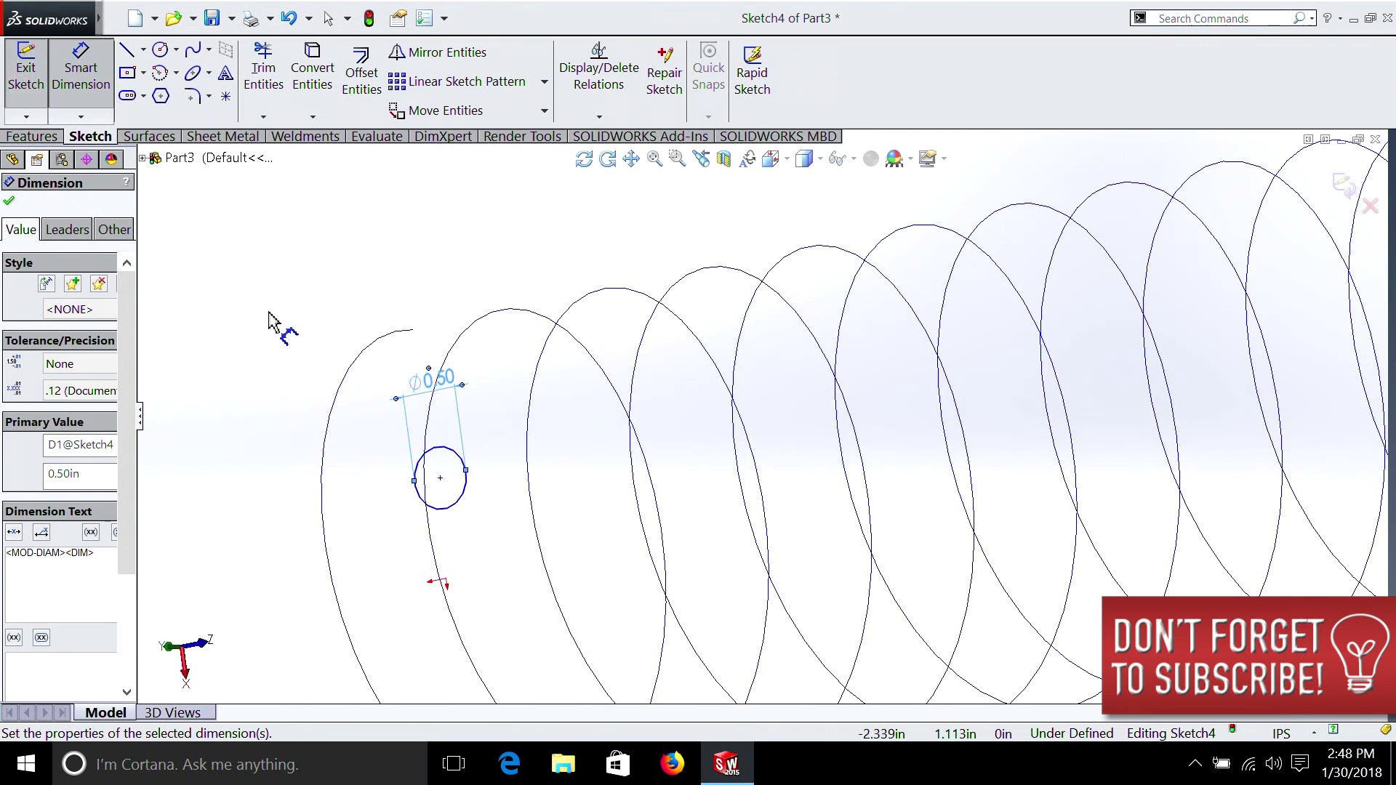
click(10, 202)
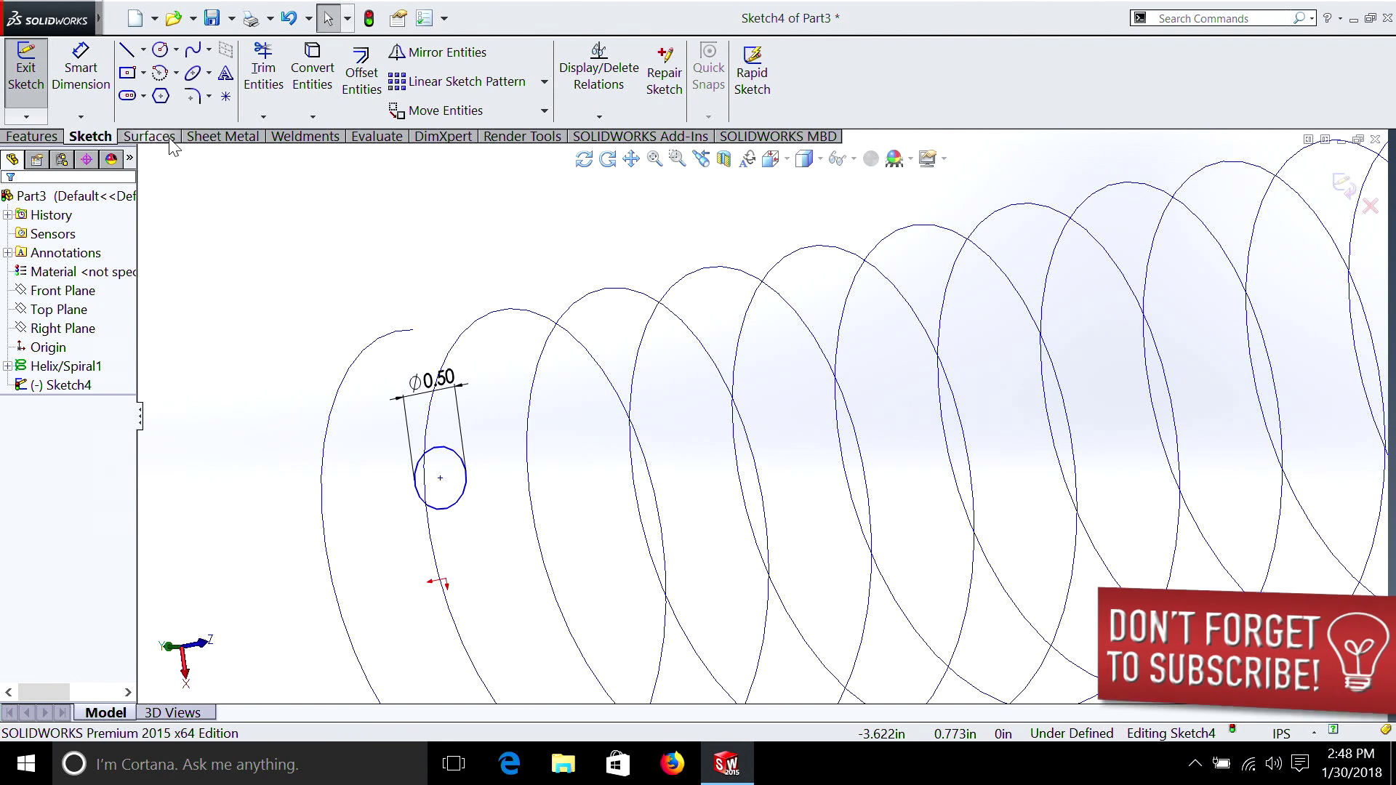
Step: Add a Pierce relation between the circle's centre point and the helix curve
click(601, 116)
click(618, 156)
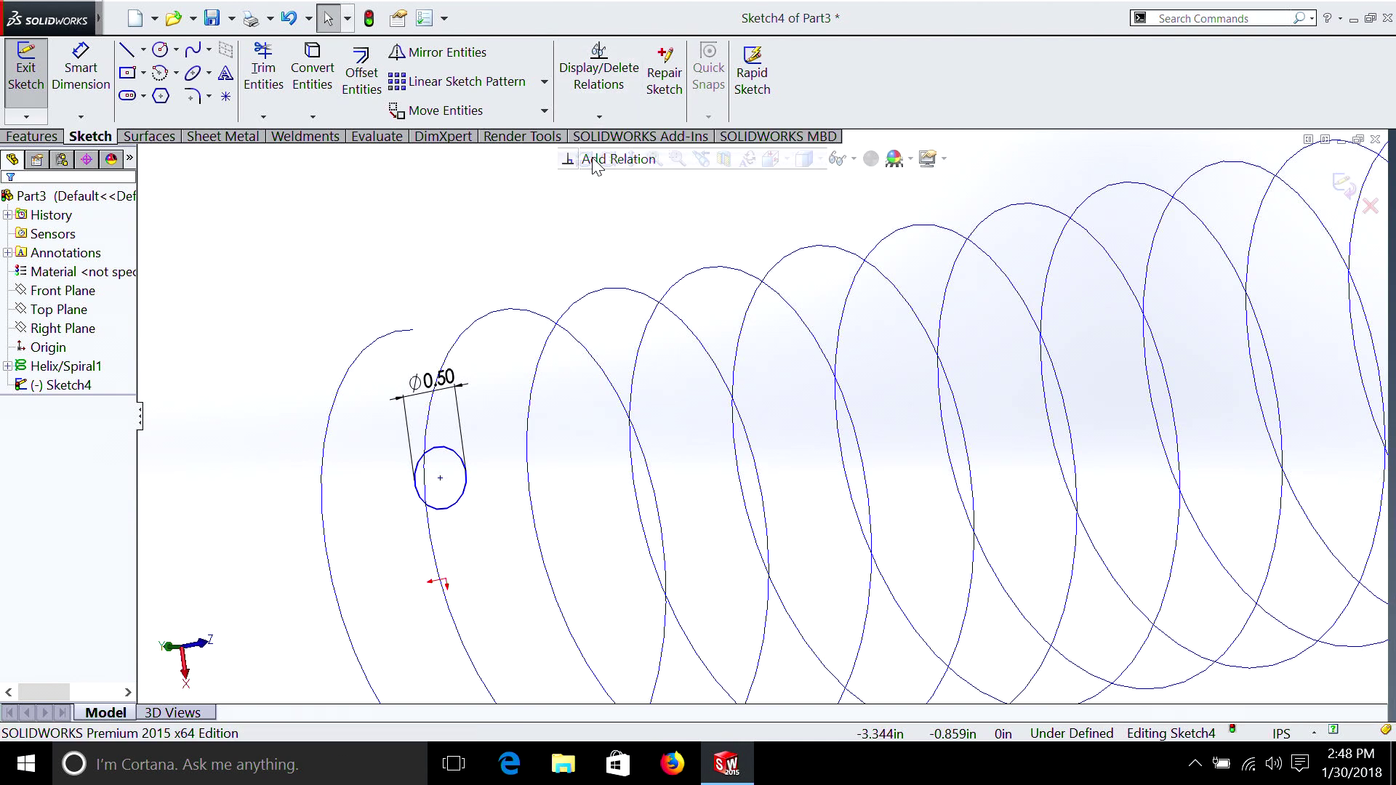
click(440, 478)
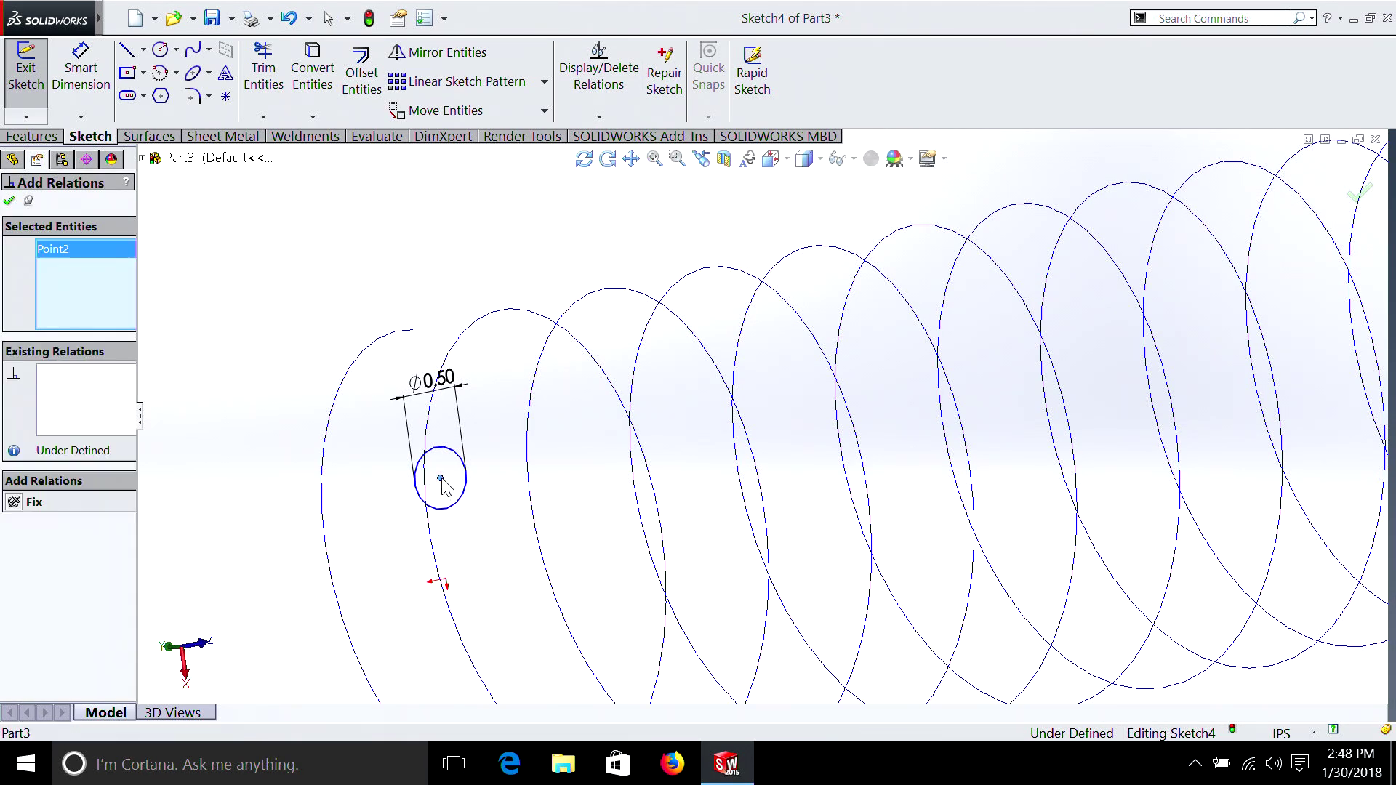
click(404, 332)
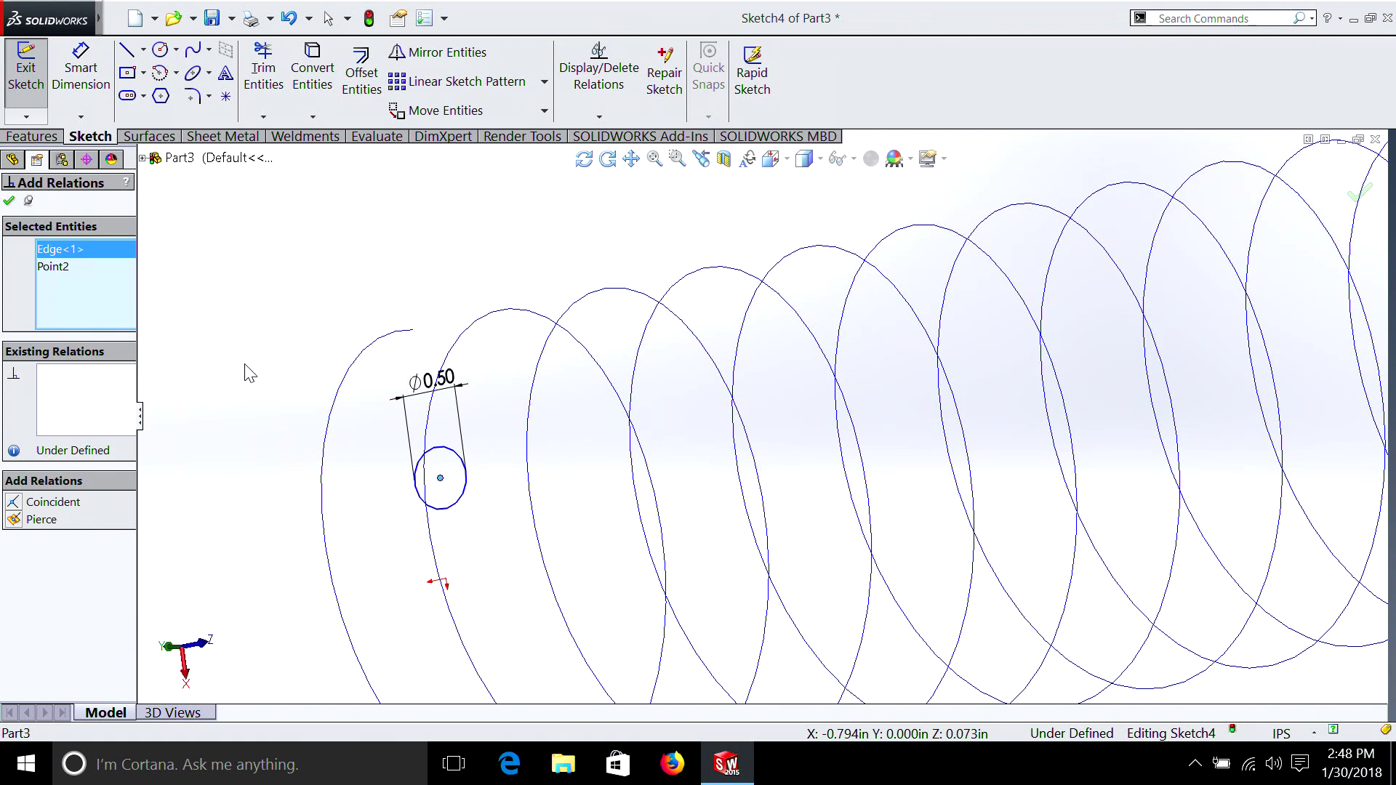
click(29, 520)
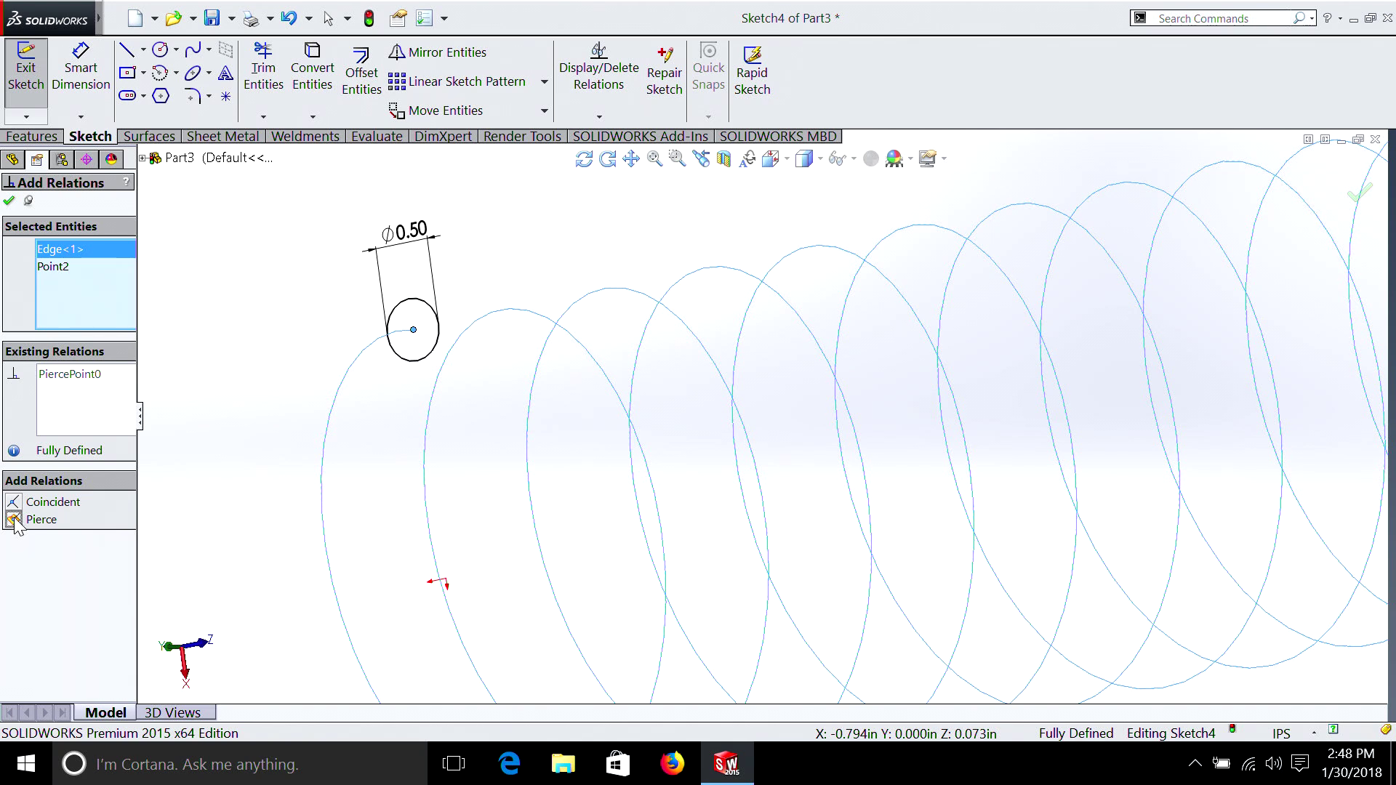
click(8, 201)
Step: Fit the helix in view and exit the now fully defined Sketch4
key(f)
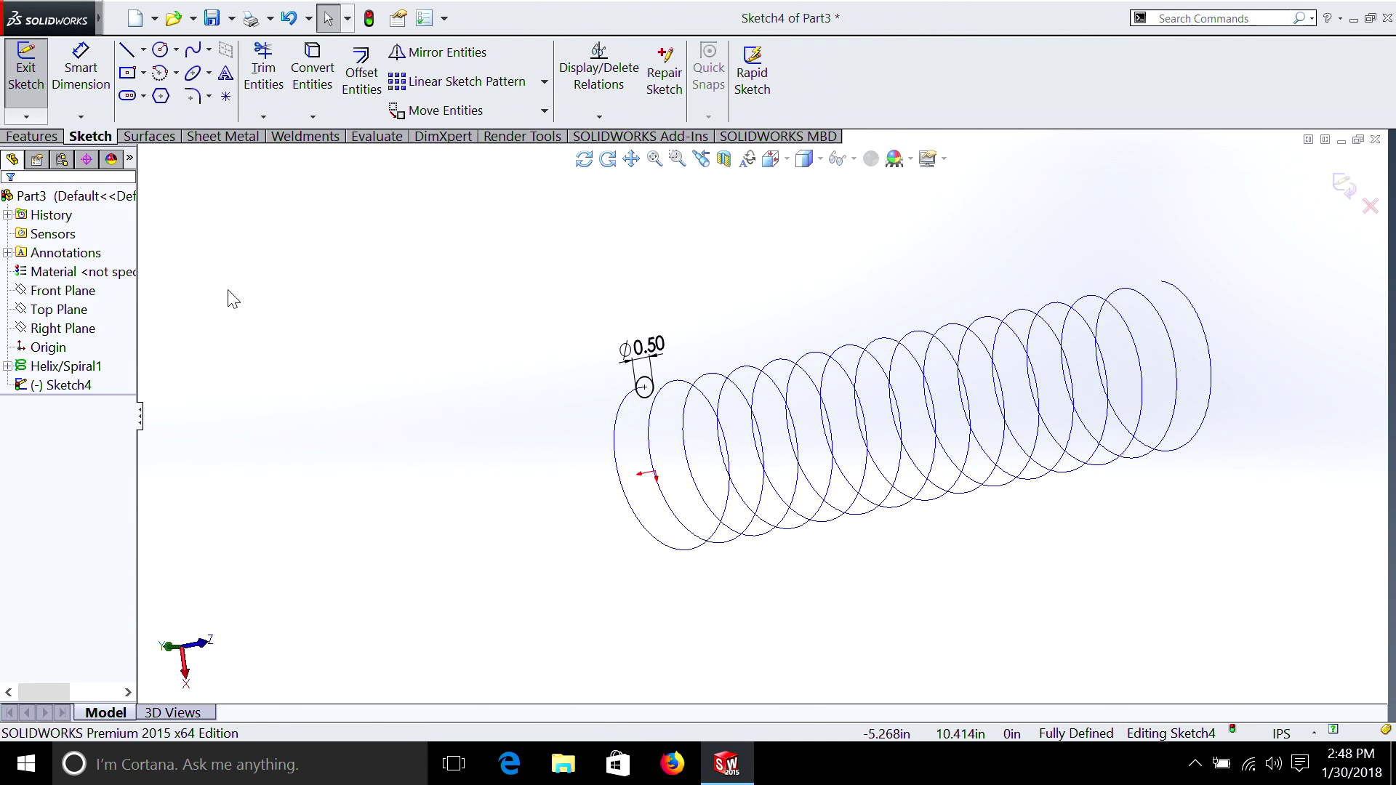
click(29, 93)
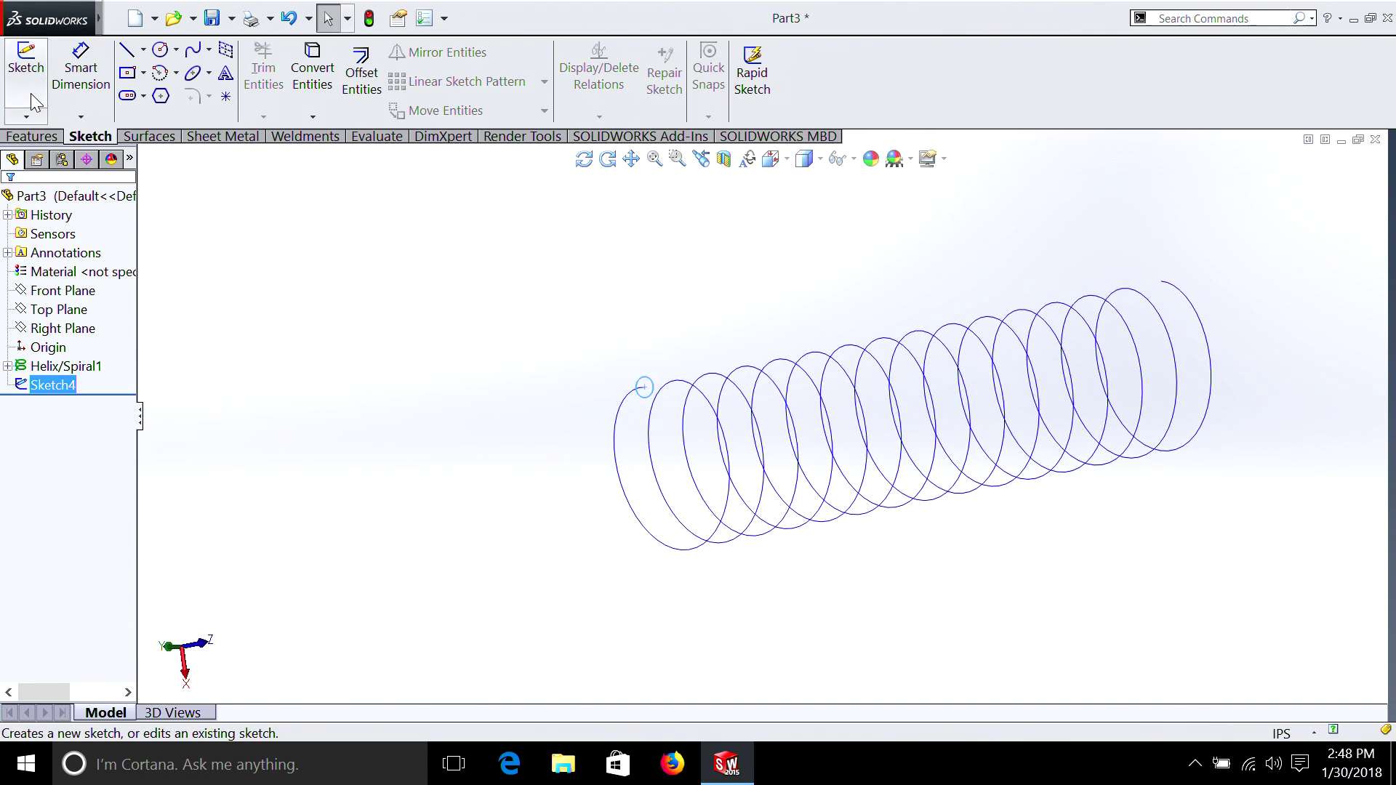
click(32, 136)
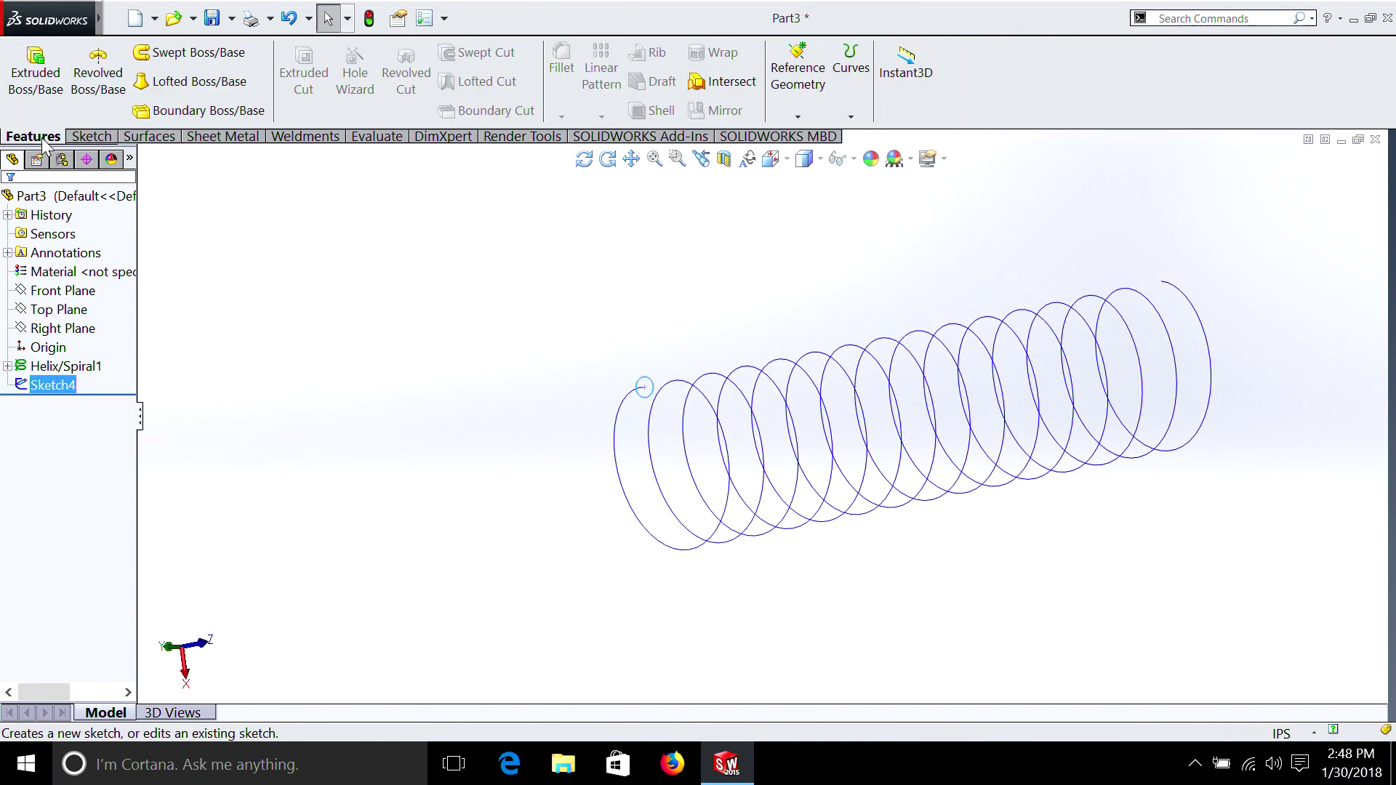
Step: Start Swept Boss/Base with the Sketch4 circle as profile and Helix/Spiral1 as path
click(188, 60)
scroll(658, 357, down, 5)
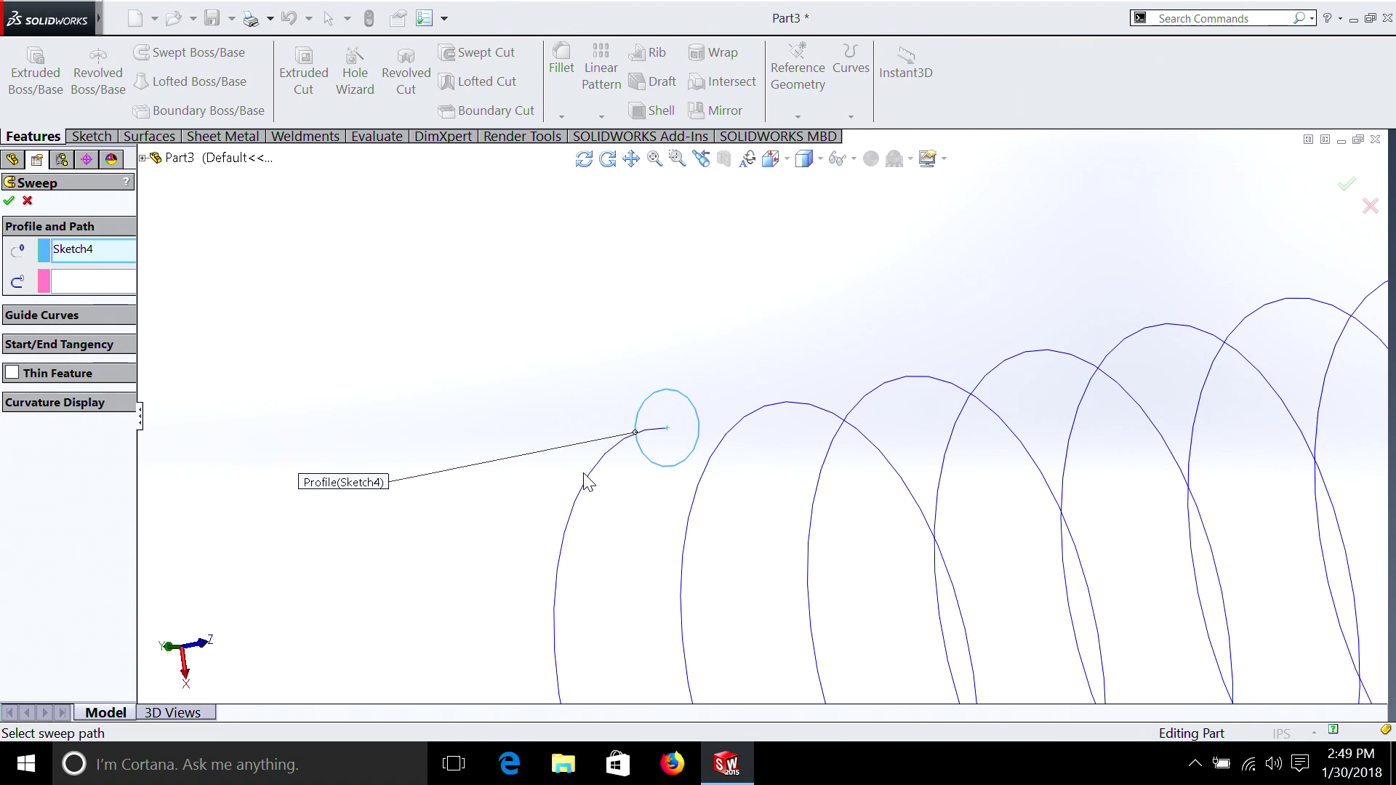
click(119, 289)
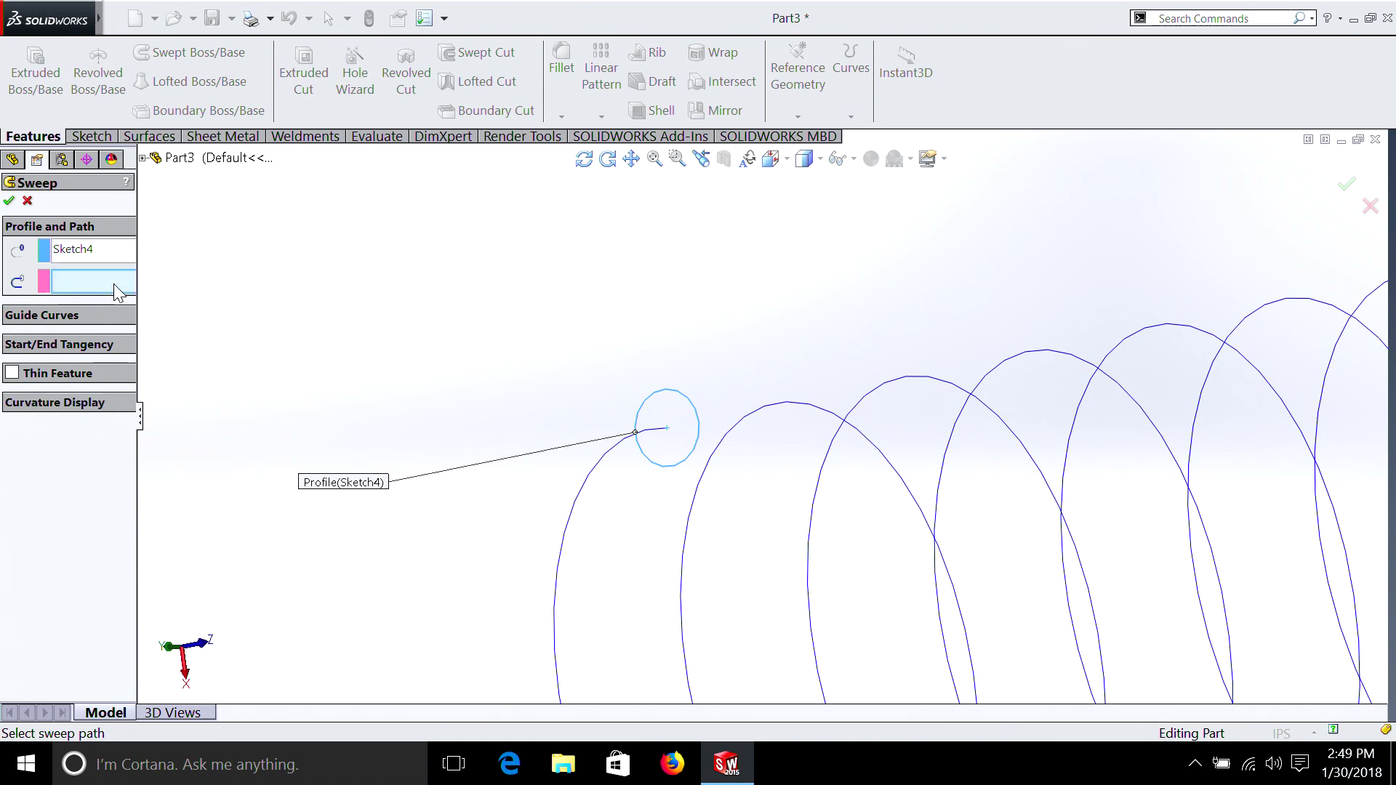
click(587, 509)
scroll(760, 422, up, 6)
key(f)
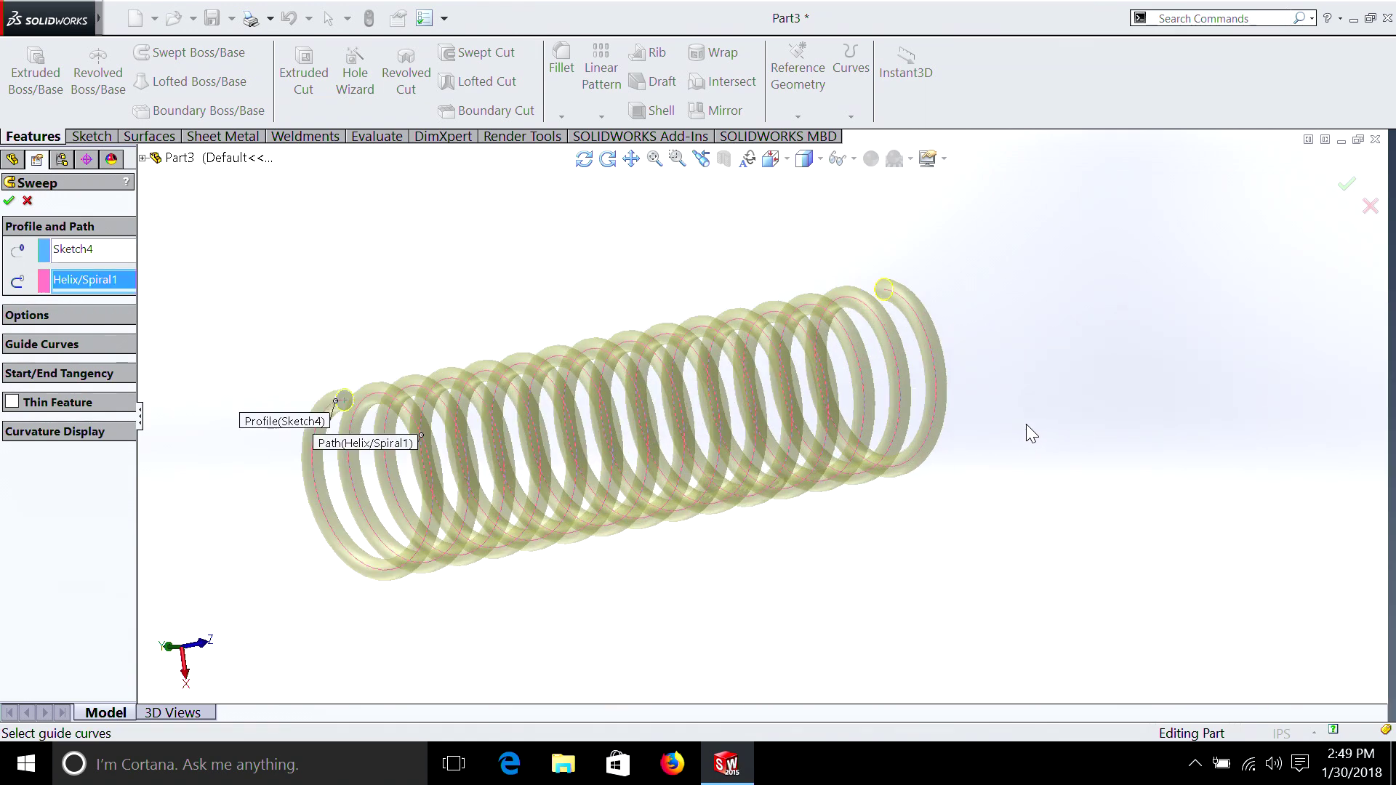